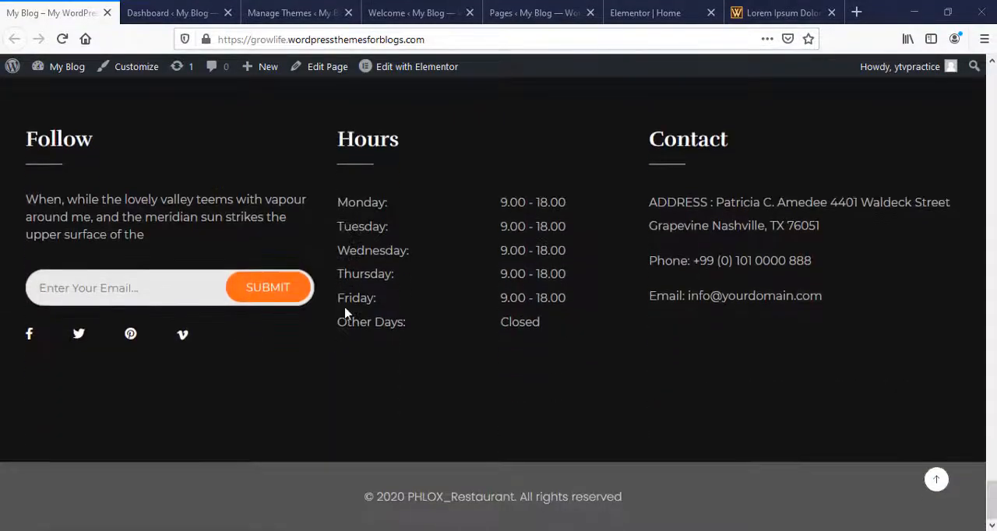
{"action": "scroll", "coordinate": [347, 310], "scroll_direction": "up", "scroll_amount": 8}
{"action": "scroll", "coordinate": [346, 310], "scroll_direction": "up", "scroll_amount": 5}
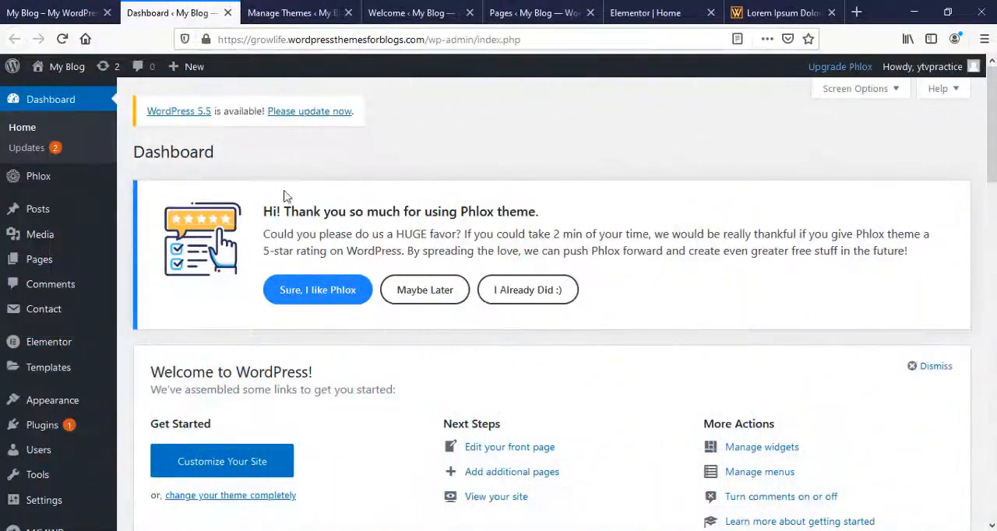
{"action": "mouse_move", "coordinate": [98, 407]}
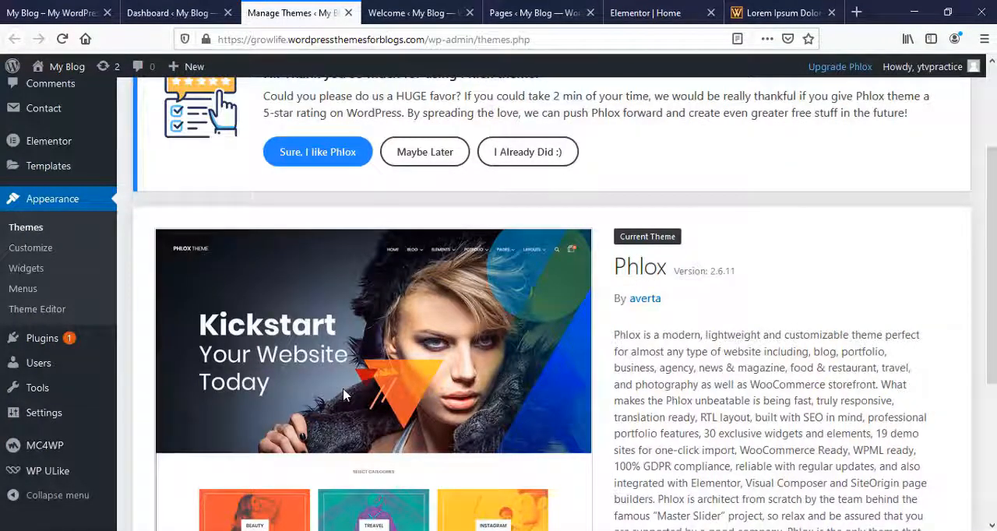
{"action": "scroll", "coordinate": [106, 289], "scroll_direction": "up", "scroll_amount": 3}
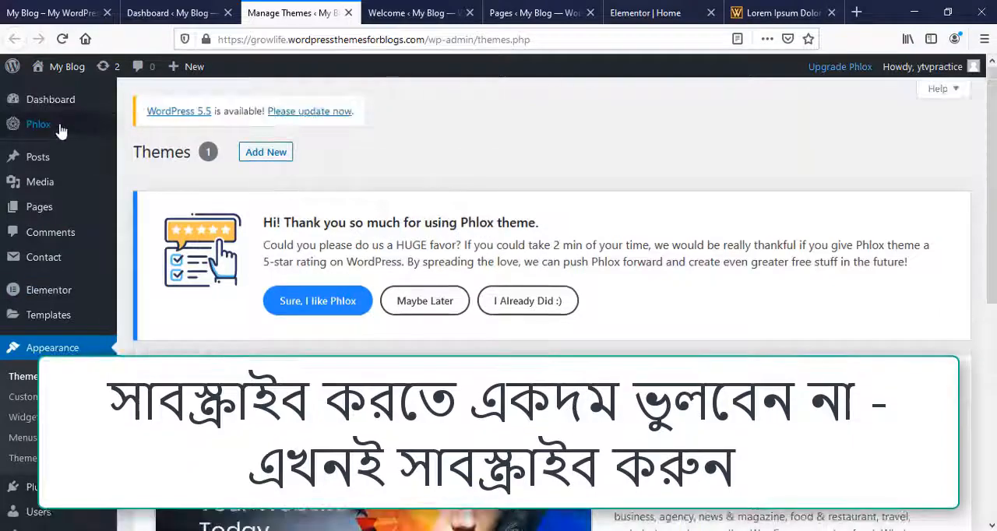
{"action": "mouse_move", "coordinate": [107, 139]}
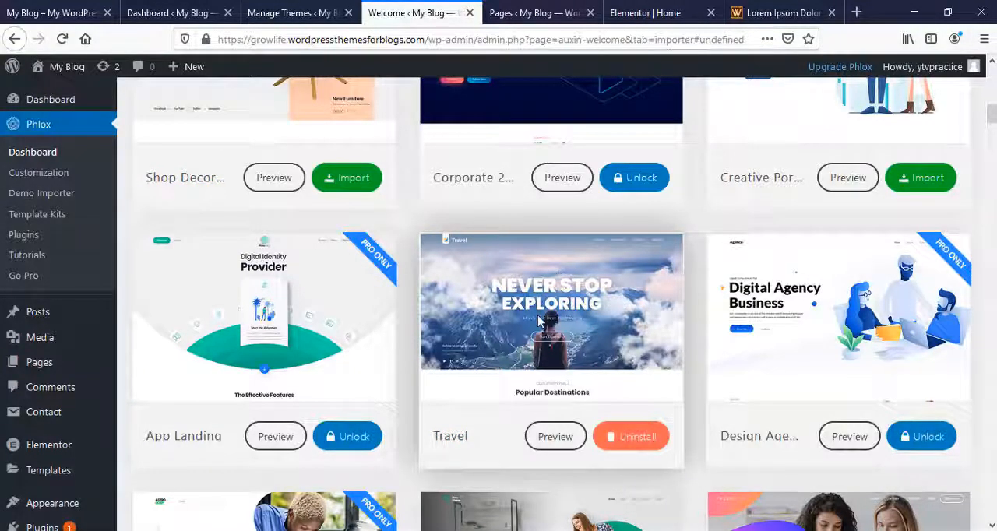
- Go to the list of all pages and open the Home page for editing with Elementor
{"action": "mouse_move", "coordinate": [39, 360]}
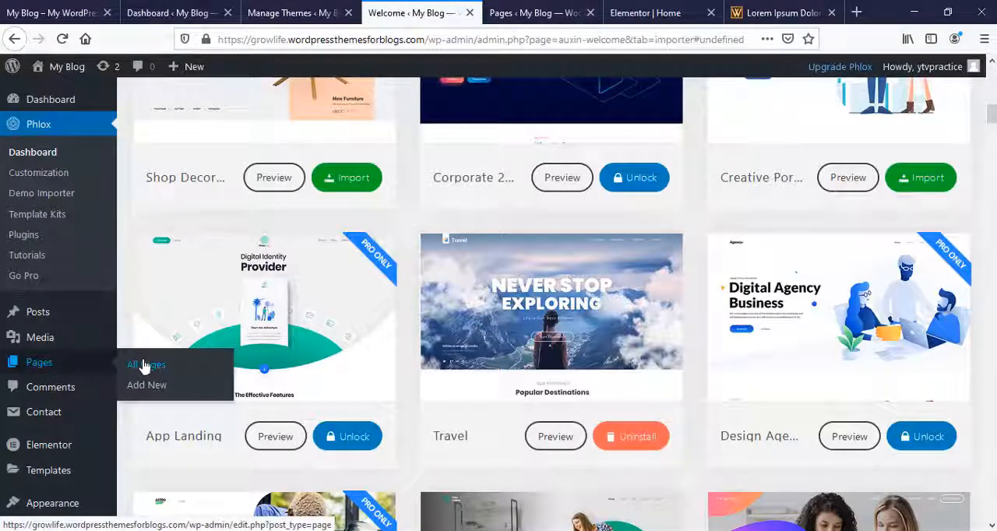
{"action": "left_click", "coordinate": [538, 13]}
{"action": "scroll", "coordinate": [459, 234], "scroll_direction": "down", "scroll_amount": 5}
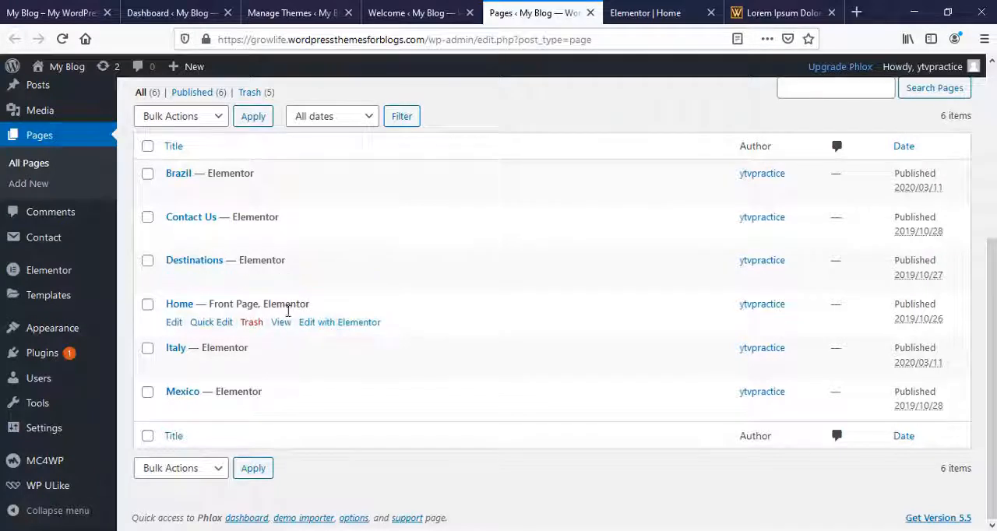
{"action": "left_click", "coordinate": [328, 326]}
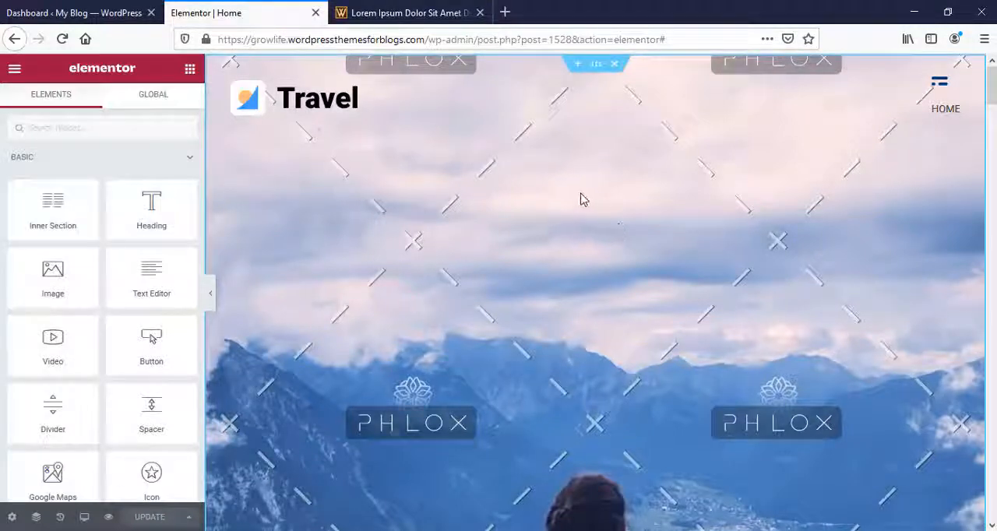
- Replace the hero section's background image with the toy bus photo uploaded from Downloads, using position Top Center and size Cover
{"action": "right_click", "coordinate": [577, 199]}
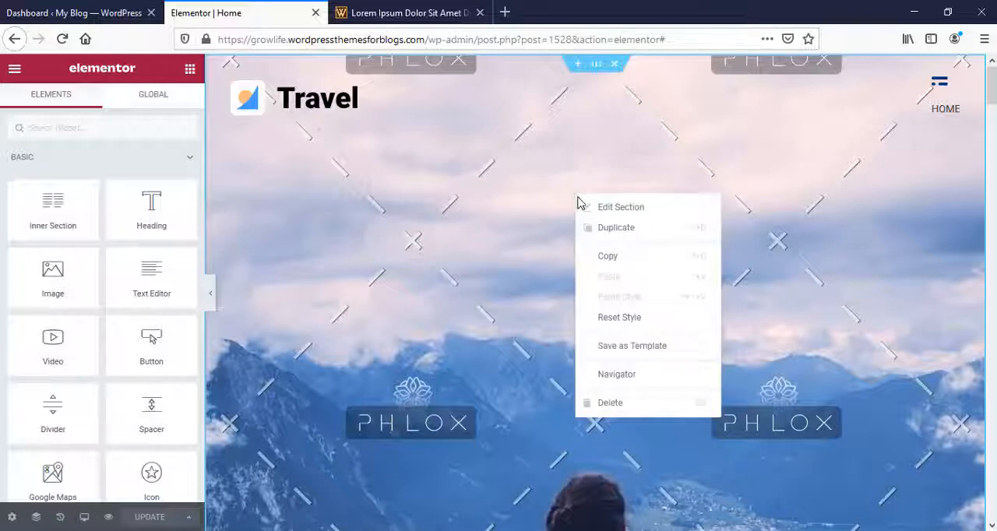
{"action": "left_click", "coordinate": [609, 210]}
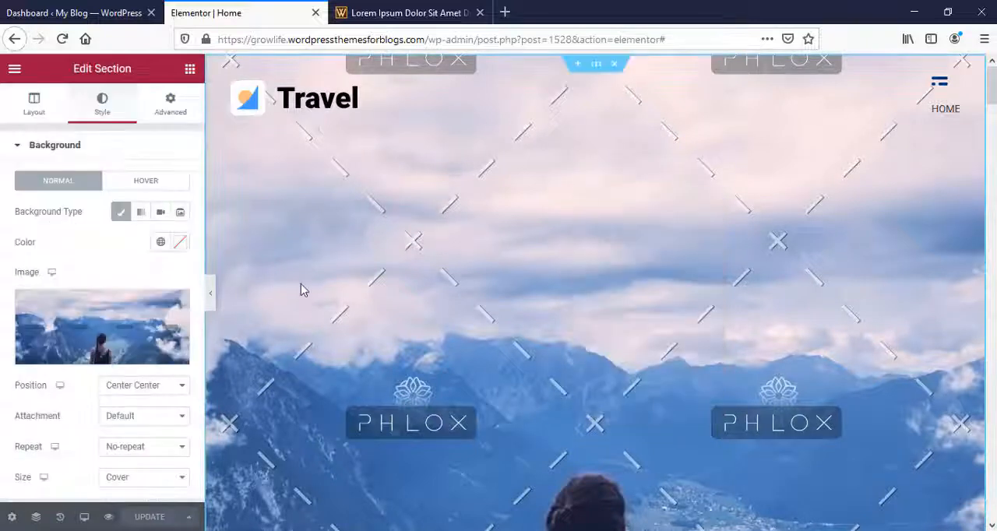
{"action": "left_click", "coordinate": [105, 328]}
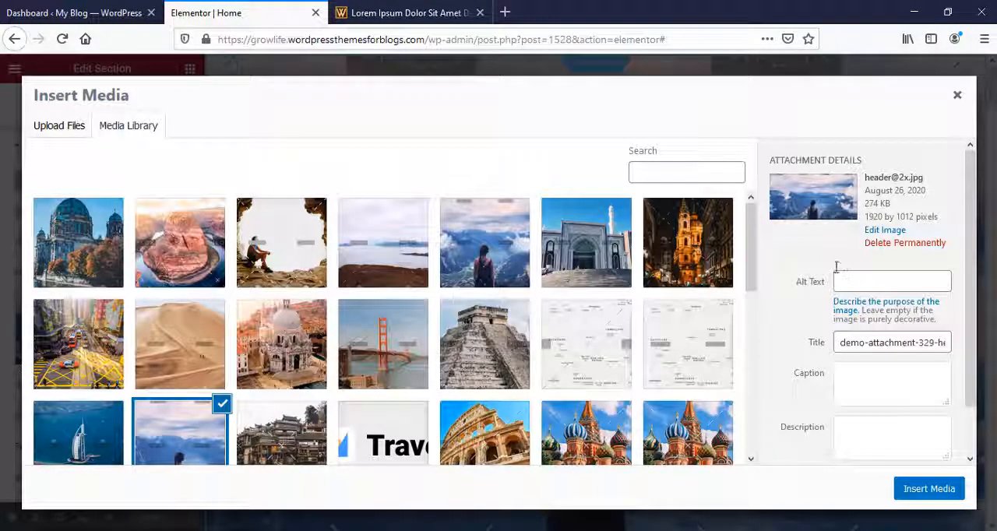
{"action": "left_click", "coordinate": [59, 127]}
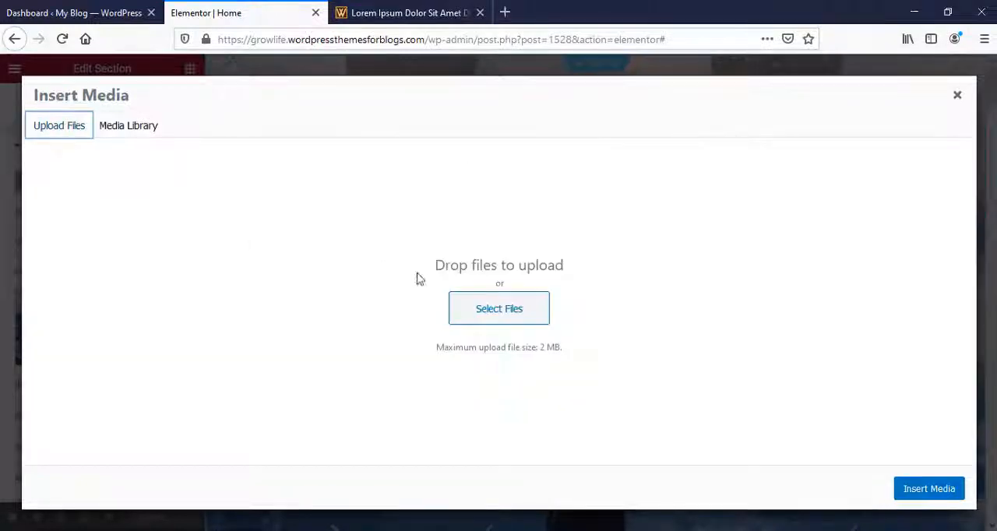
{"action": "left_click", "coordinate": [495, 322]}
{"action": "left_click", "coordinate": [347, 156]}
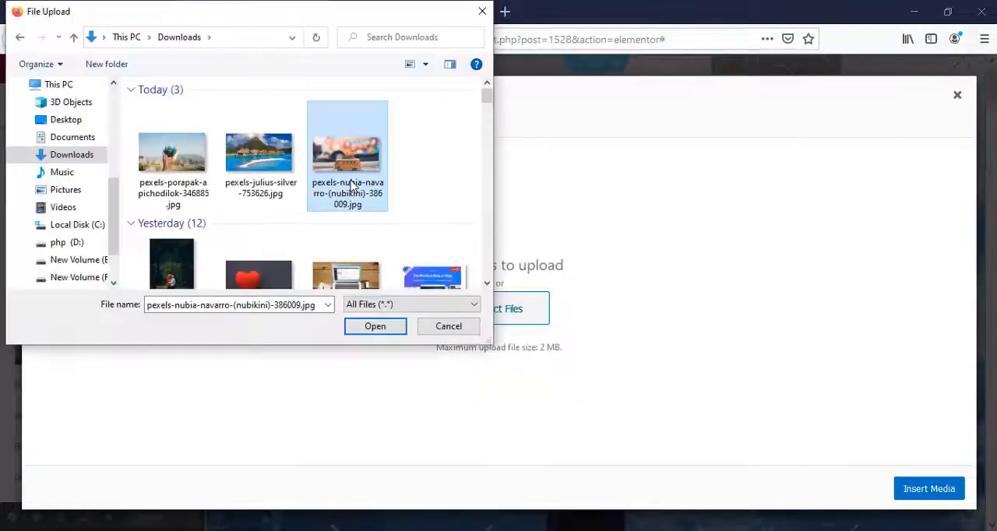
{"action": "left_click", "coordinate": [379, 330]}
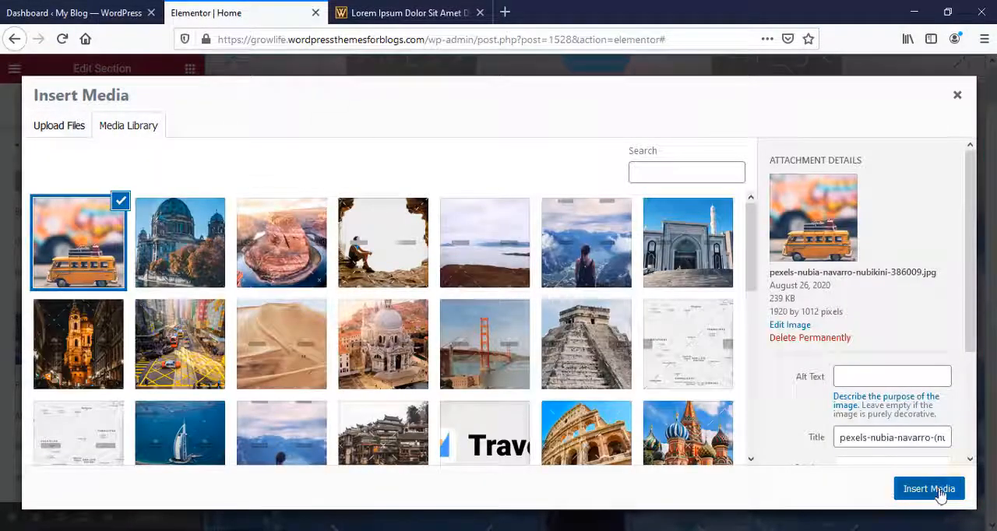
{"action": "left_click", "coordinate": [940, 492]}
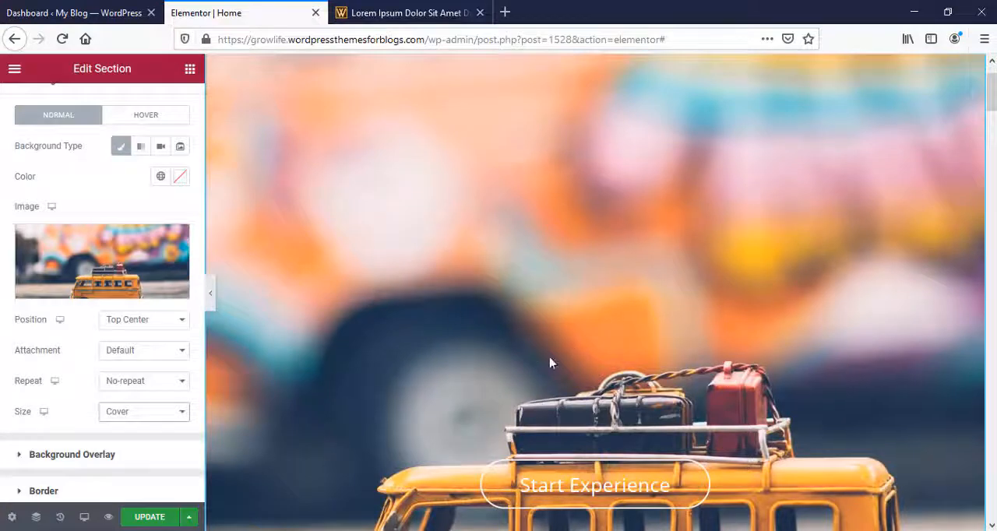
- Examine the content, style and advanced settings of the hero's "Start Experience" button
{"action": "scroll", "coordinate": [550, 365], "scroll_direction": "down", "scroll_amount": 4}
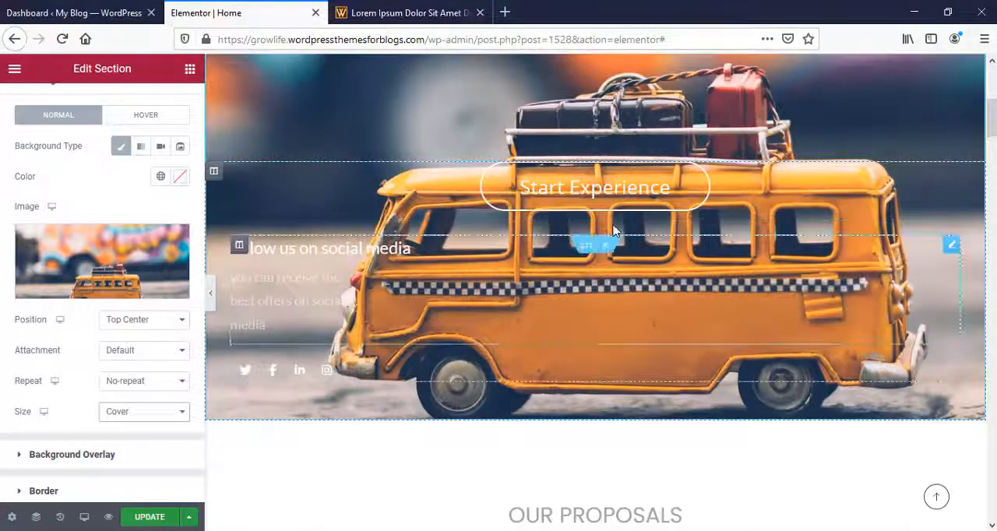
{"action": "left_click", "coordinate": [640, 196]}
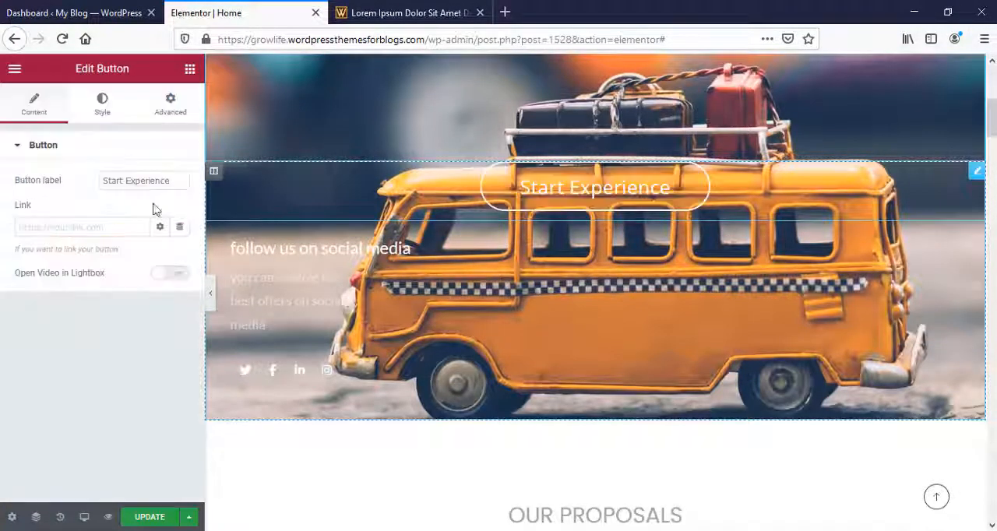
{"action": "left_click_drag", "start_coordinate": [103, 181], "coordinate": [172, 180]}
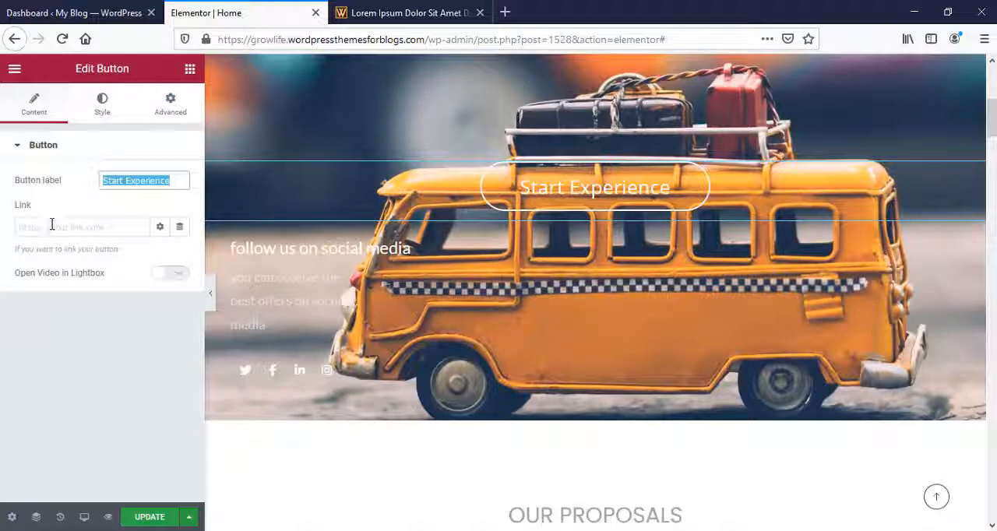
{"action": "left_click", "coordinate": [102, 102]}
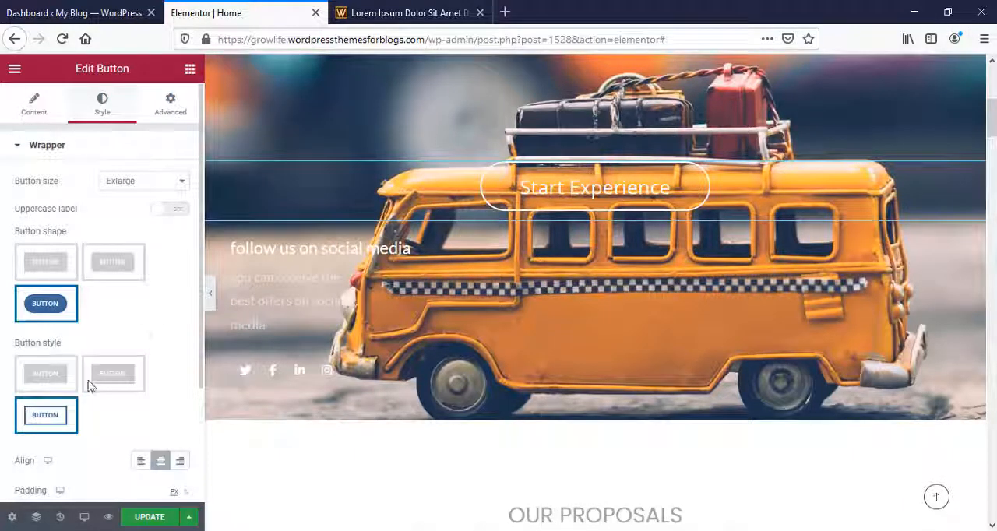
{"action": "left_click", "coordinate": [171, 113]}
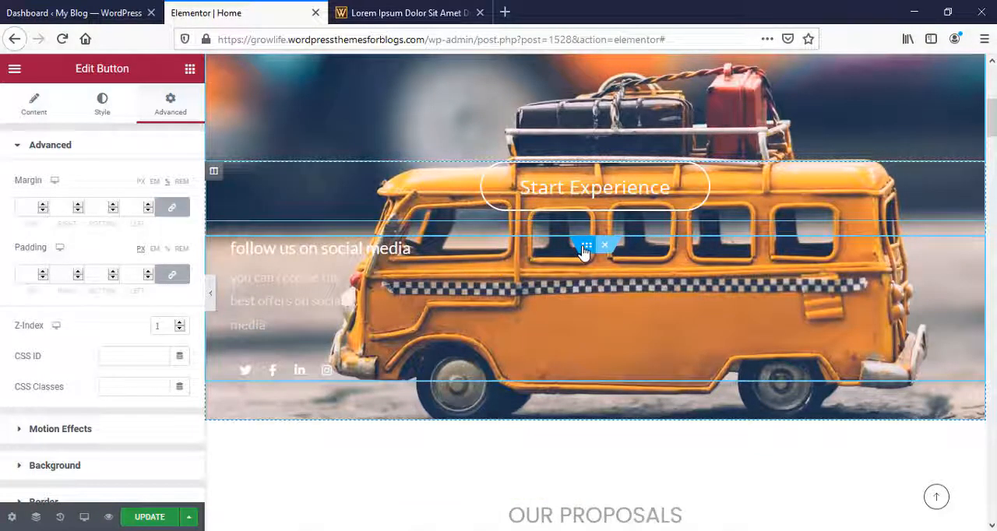
- Replace the secondary heading's before text under "follow us on social media" with copied sample text, trimmed to end at "Lorem ipsum dol"
{"action": "left_click", "coordinate": [320, 249]}
{"action": "left_click_drag", "start_coordinate": [133, 195], "coordinate": [20, 199]}
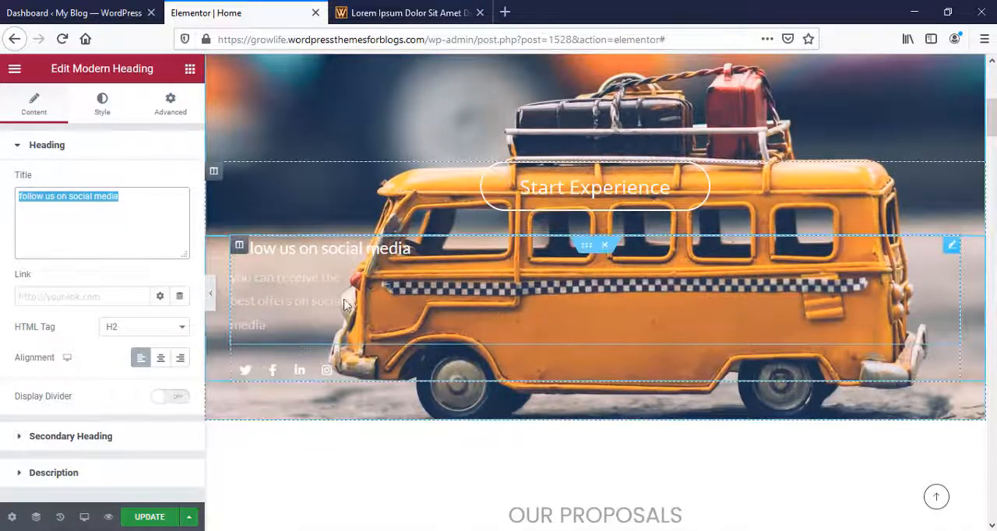
{"action": "left_click", "coordinate": [25, 445]}
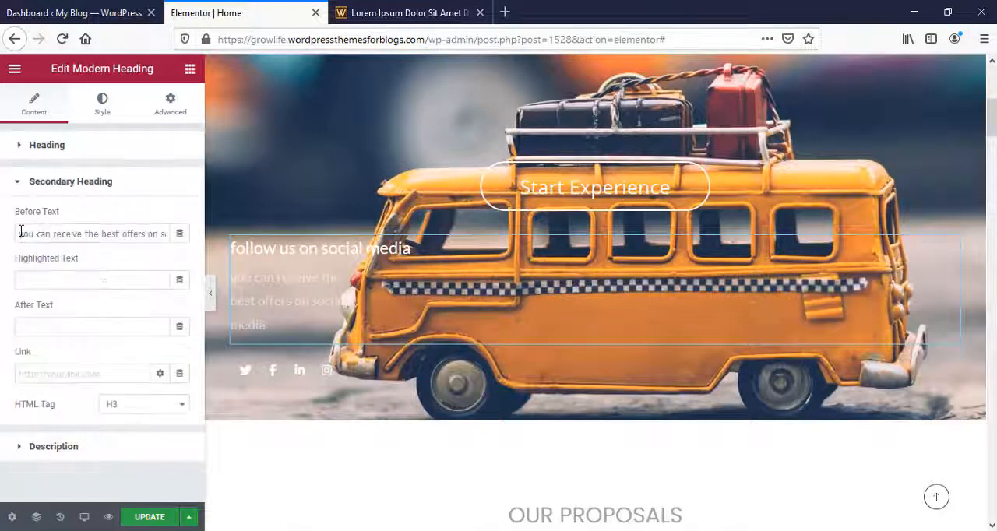
{"action": "left_click_drag", "start_coordinate": [20, 234], "coordinate": [191, 256]}
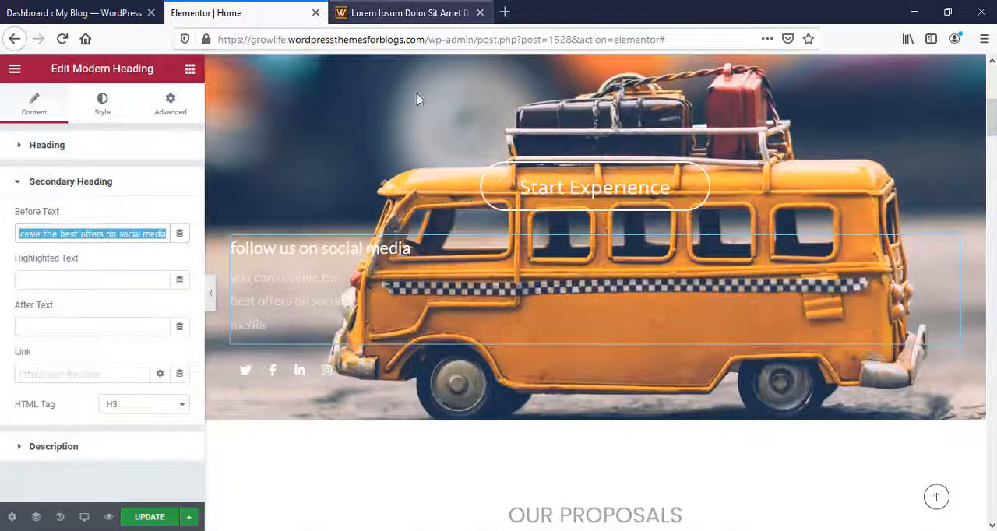
{"action": "left_click", "coordinate": [401, 13]}
{"action": "key", "text": "ctrl+c"}
{"action": "left_click", "coordinate": [234, 12]}
{"action": "key", "text": "ctrl+v"}
{"action": "key", "text": "BackSpace"}
{"action": "key", "text": "BackSpace"}
{"action": "key", "text": "BackSpace"}
{"action": "key", "text": "BackSpace"}
{"action": "key", "text": "BackSpace"}
{"action": "key", "text": "BackSpace"}
{"action": "key", "text": "BackSpace"}
{"action": "key", "text": "BackSpace"}
{"action": "key", "text": "BackSpace"}
{"action": "key", "text": "BackSpace"}
{"action": "key", "text": "BackSpace"}
{"action": "key", "text": "BackSpace"}
{"action": "key", "text": "BackSpace"}
{"action": "key", "text": "BackSpace"}
{"action": "key", "text": "BackSpace"}
{"action": "key", "text": "BackSpace"}
{"action": "key", "text": "BackSpace"}
{"action": "key", "text": "BackSpace"}
{"action": "key", "text": "BackSpace"}
{"action": "key", "text": "BackSpace"}
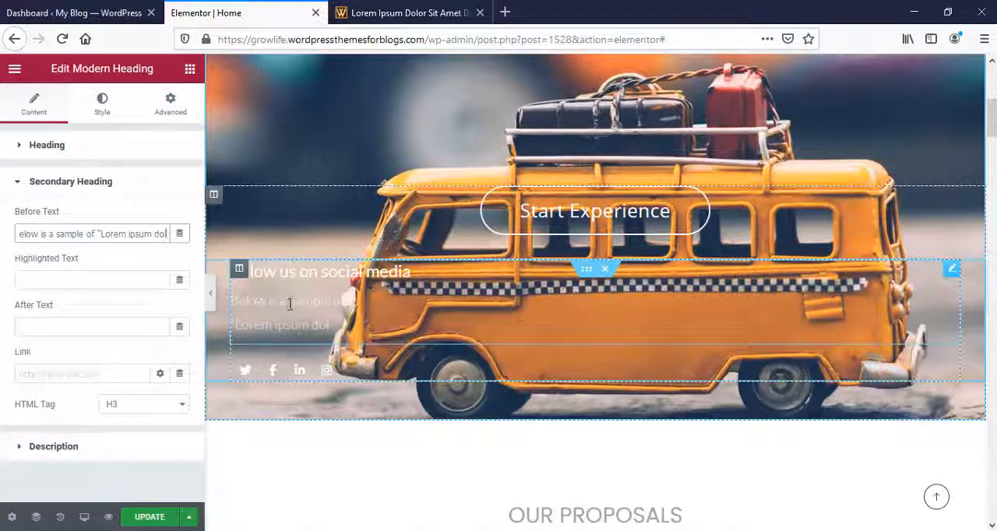
- Set the color of the "follow us on social media" heading to Color 3 (#000000)
{"action": "left_click", "coordinate": [100, 105]}
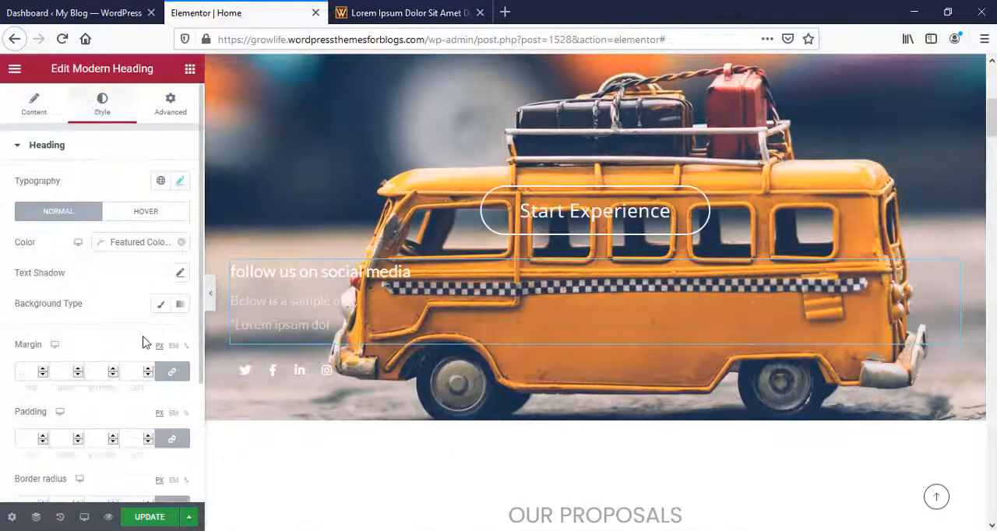
{"action": "left_click", "coordinate": [166, 246]}
{"action": "left_click", "coordinate": [222, 322]}
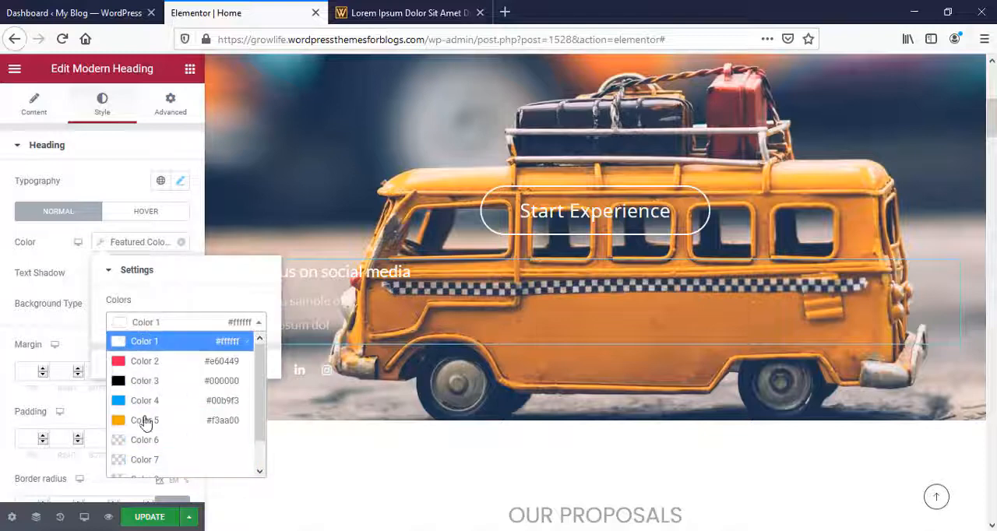
{"action": "left_click", "coordinate": [147, 381]}
{"action": "left_click", "coordinate": [55, 234]}
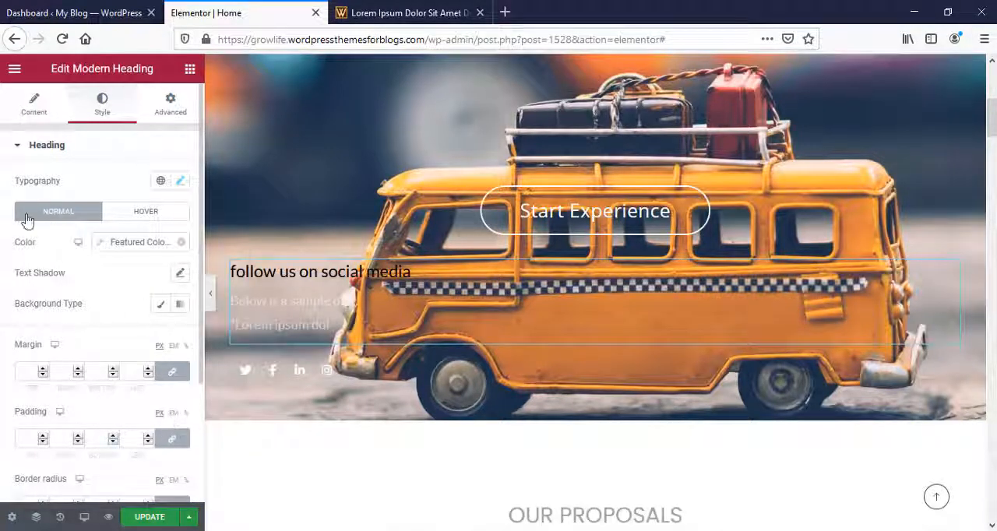
- Remove the LinkedIn and Instagram entries from the hero's social icons and add a new item with the default WordPress icon
{"action": "left_click", "coordinate": [346, 374]}
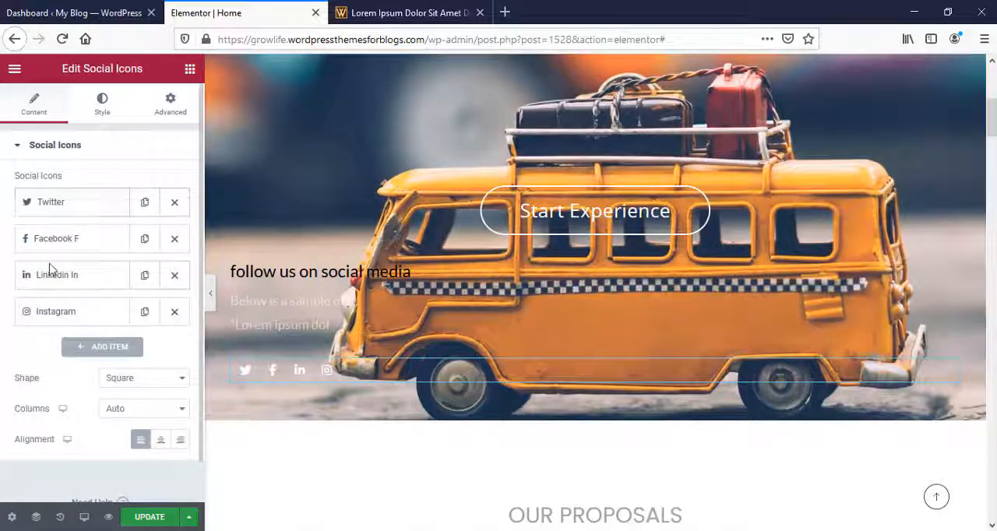
{"action": "left_click", "coordinate": [52, 209]}
{"action": "scroll", "coordinate": [78, 307], "scroll_direction": "down", "scroll_amount": 1}
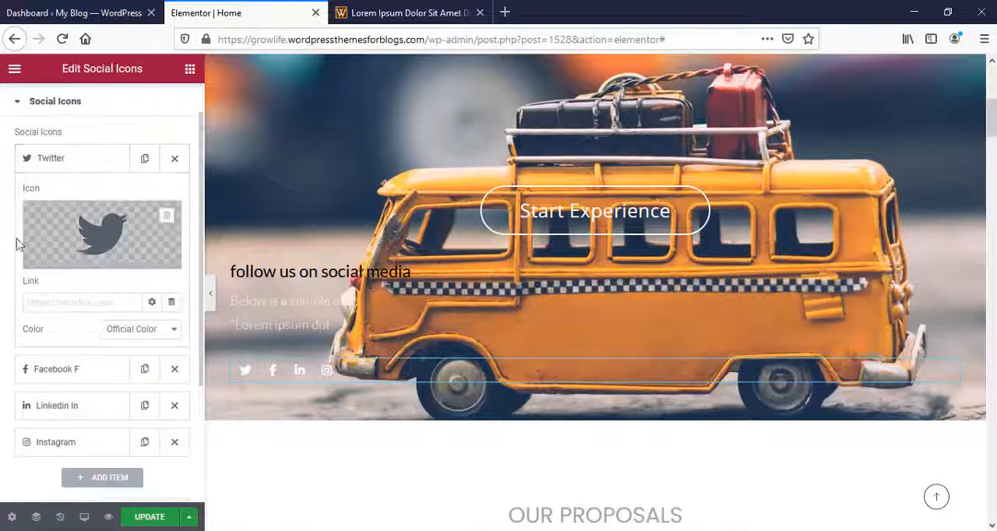
{"action": "left_click", "coordinate": [70, 156]}
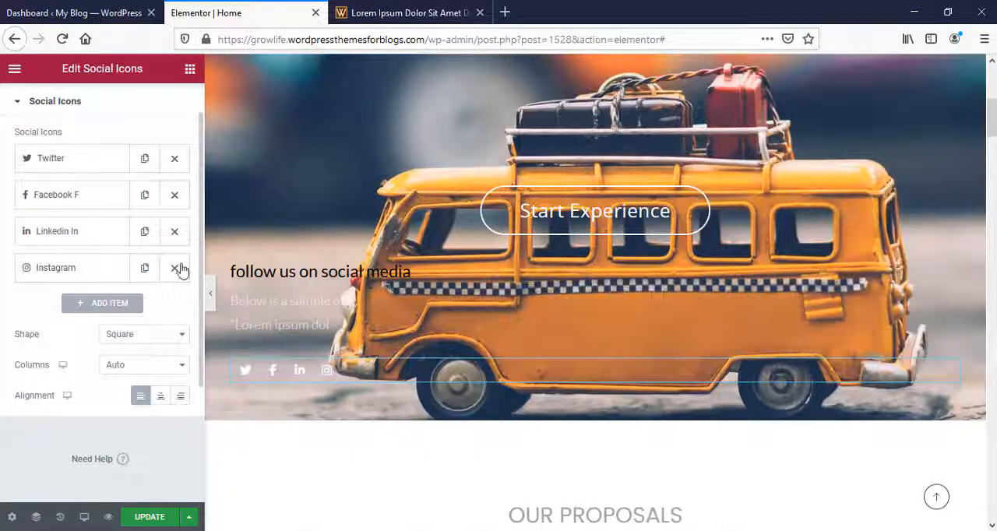
{"action": "left_click", "coordinate": [178, 234]}
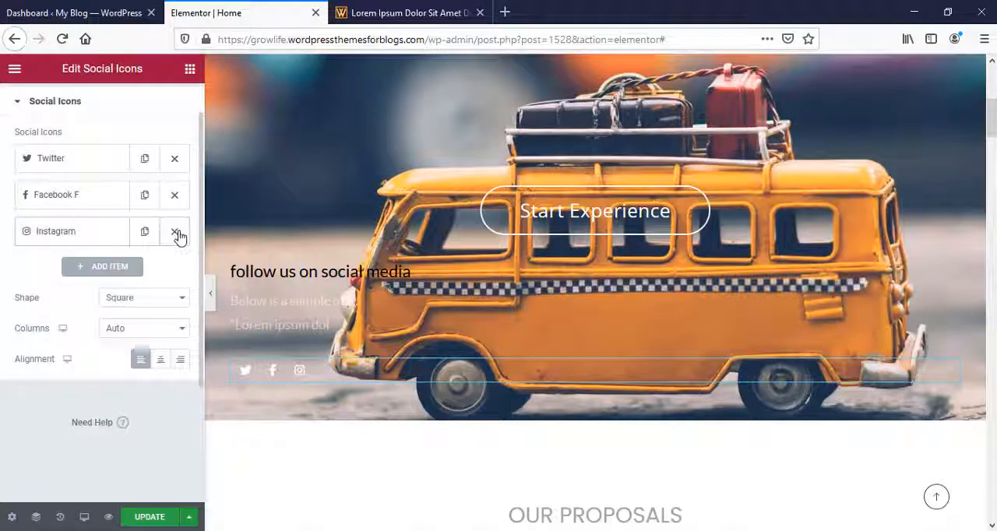
{"action": "left_click", "coordinate": [178, 234]}
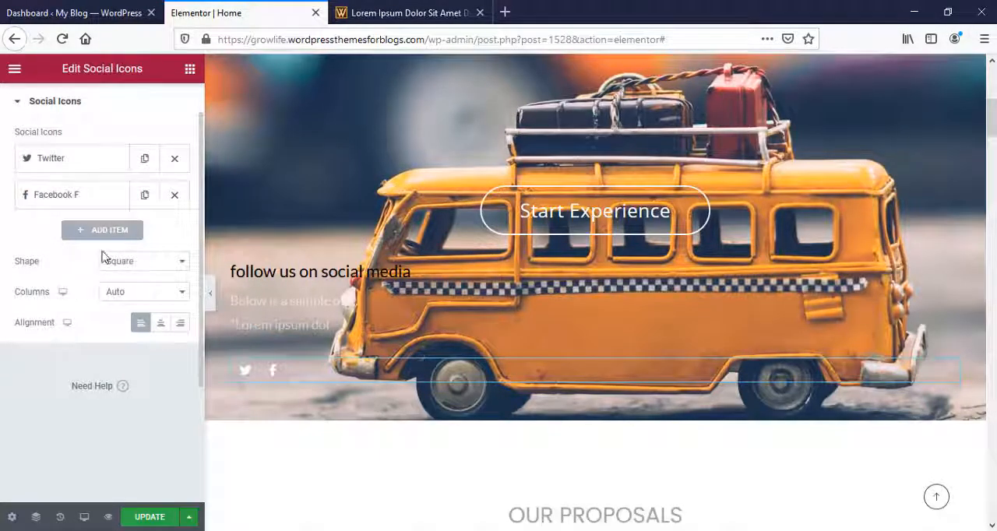
{"action": "left_click", "coordinate": [73, 231]}
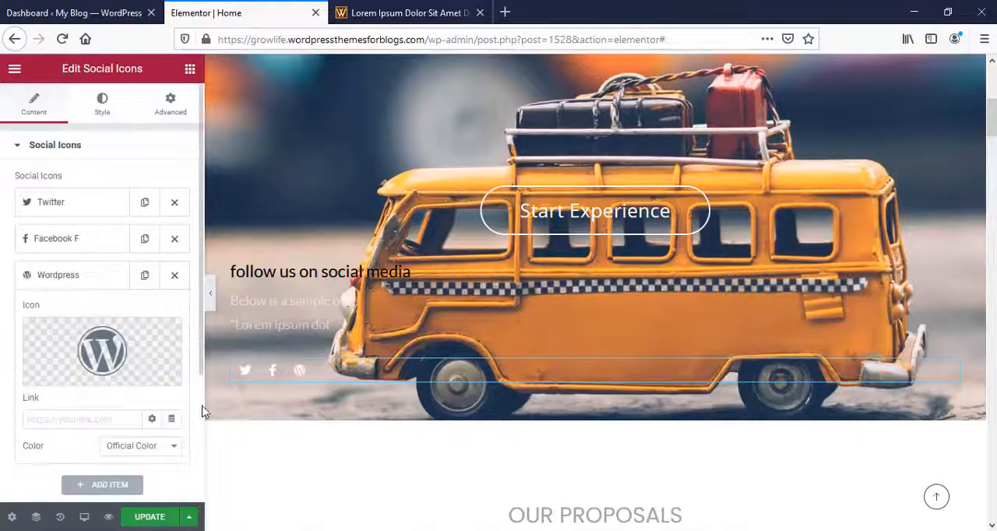
{"action": "mouse_move", "coordinate": [158, 360]}
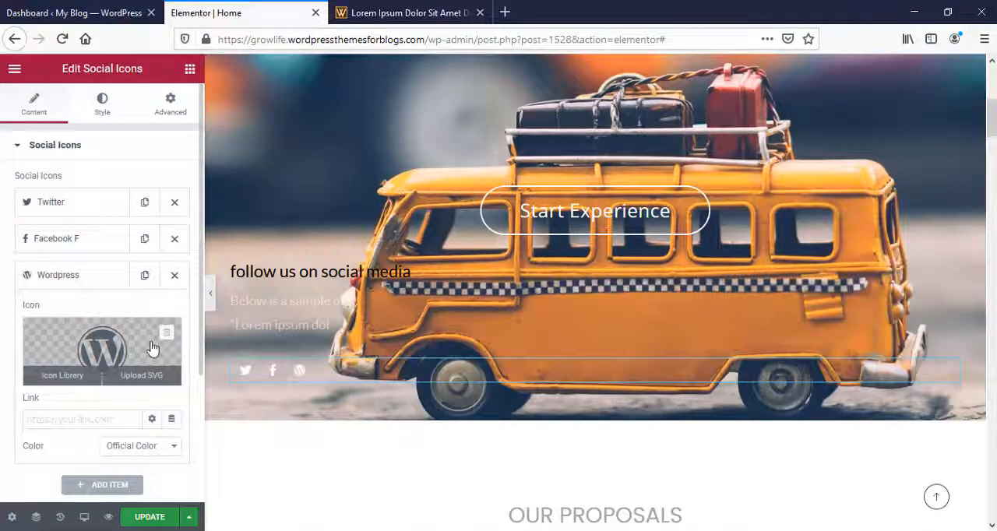
- Delete the "OUR PROPOSALS" title from the heading widget of the Popular Destinations section
{"action": "scroll", "coordinate": [605, 240], "scroll_direction": "down", "scroll_amount": 5}
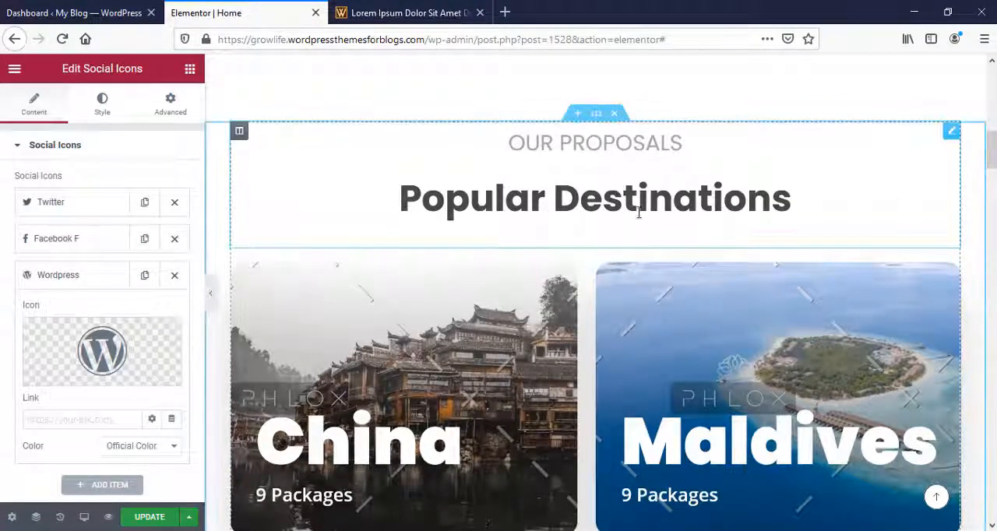
{"action": "left_click", "coordinate": [579, 182]}
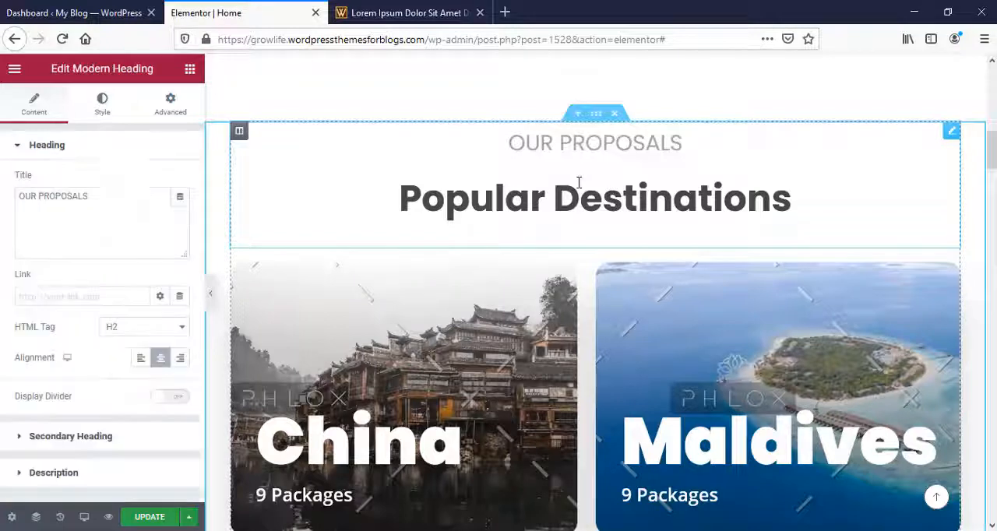
{"action": "left_click_drag", "start_coordinate": [89, 197], "coordinate": [28, 208]}
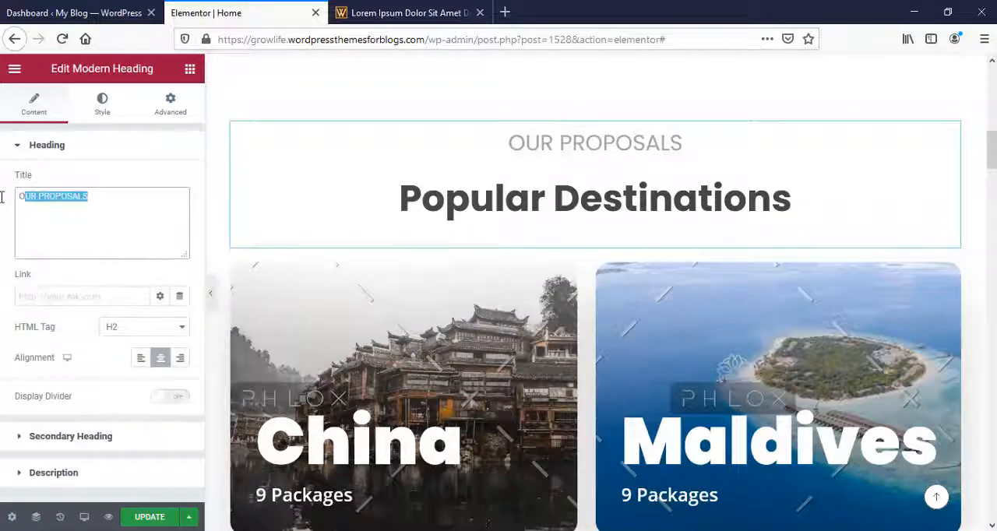
{"action": "left_click", "coordinate": [101, 199]}
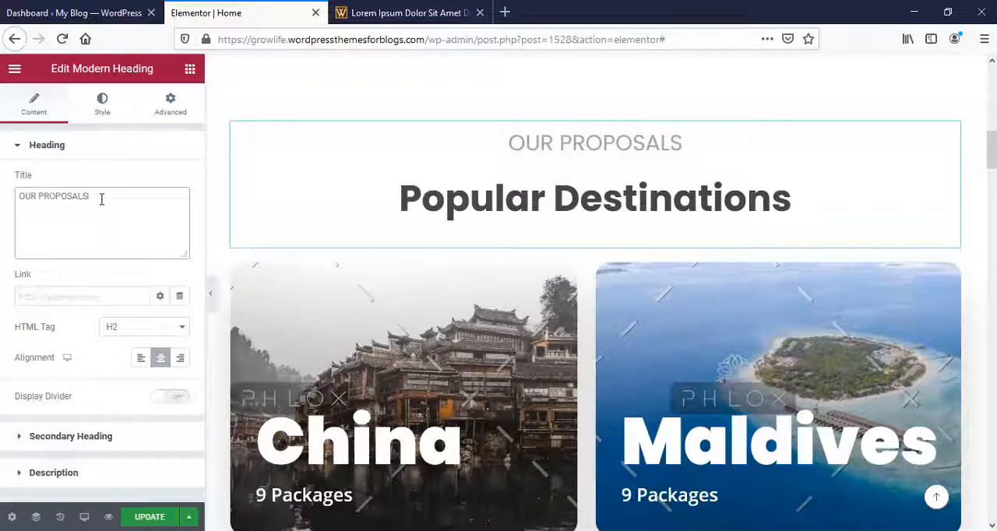
{"action": "left_click_drag", "start_coordinate": [89, 196], "coordinate": [6, 189]}
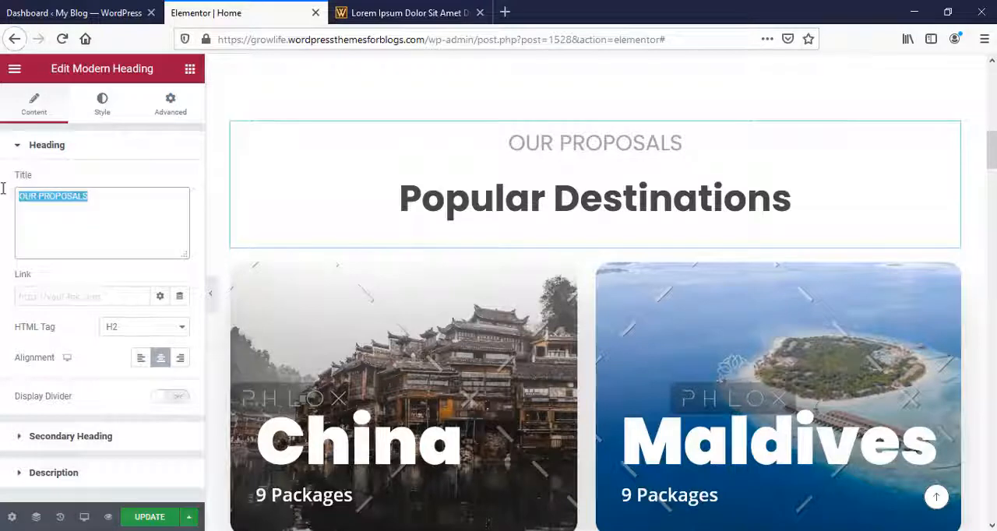
{"action": "key", "text": "BackSpace"}
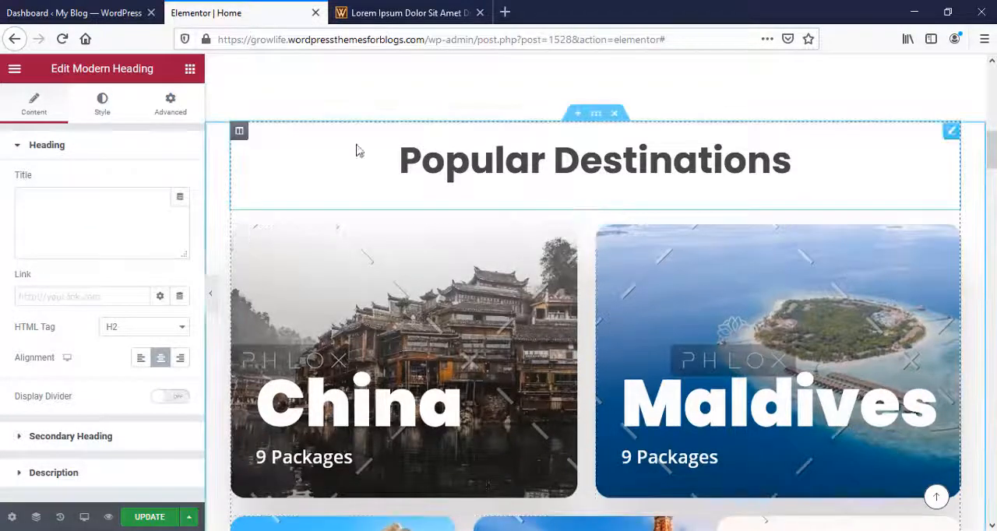
- Examine the secondary heading settings of the Popular Destinations heading and the country cards below it
{"action": "left_click", "coordinate": [21, 439]}
{"action": "left_click_drag", "start_coordinate": [111, 230], "coordinate": [10, 226]}
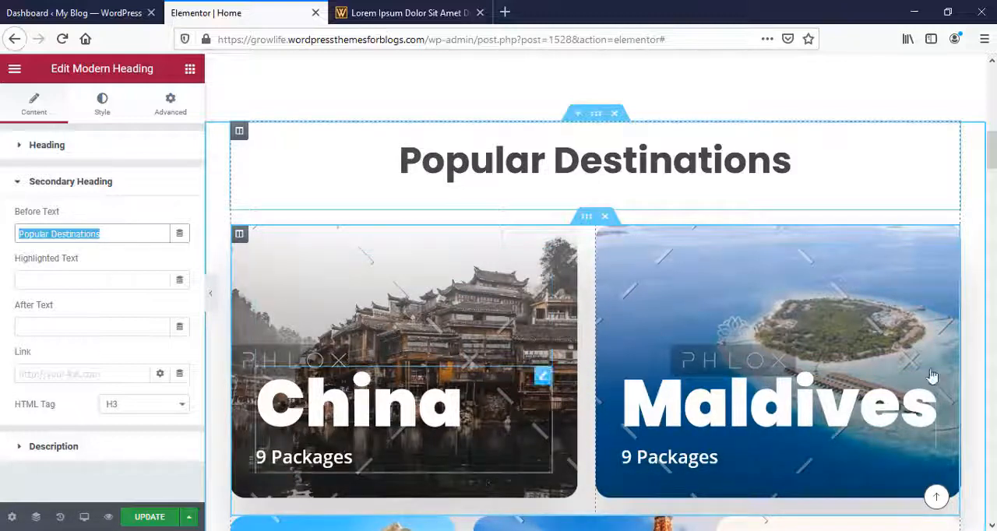
{"action": "scroll", "coordinate": [769, 243], "scroll_direction": "down", "scroll_amount": 4}
{"action": "scroll", "coordinate": [769, 244], "scroll_direction": "down", "scroll_amount": 2}
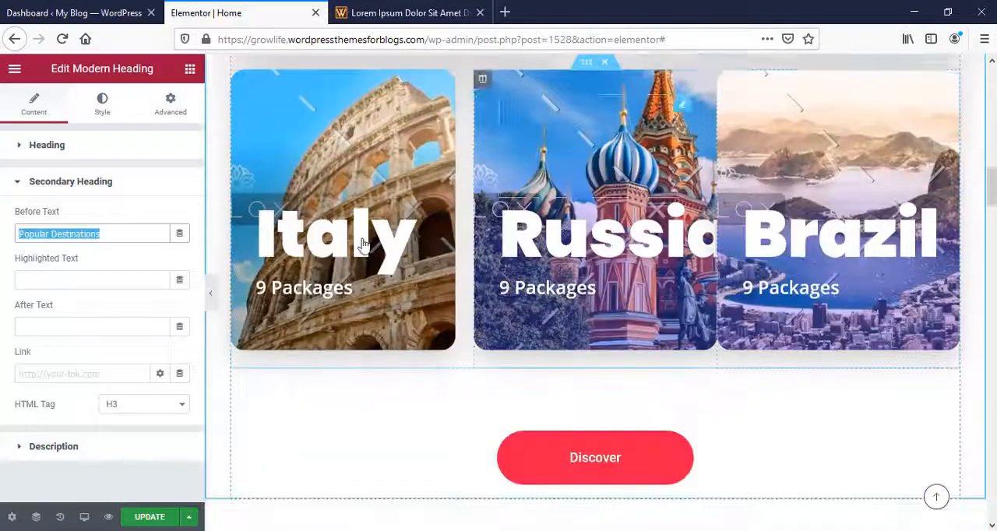
{"action": "scroll", "coordinate": [742, 395], "scroll_direction": "up", "scroll_amount": 5}
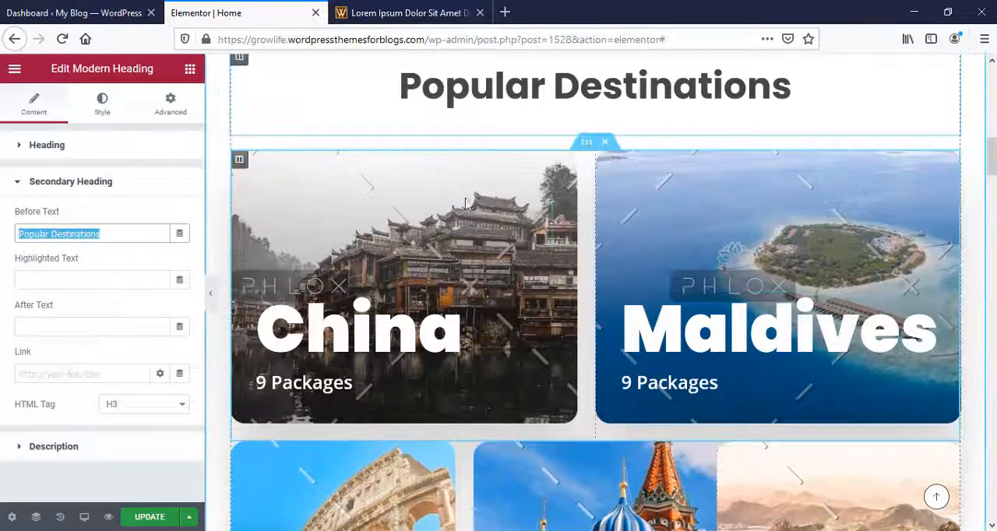
{"action": "scroll", "coordinate": [730, 474], "scroll_direction": "down", "scroll_amount": 3}
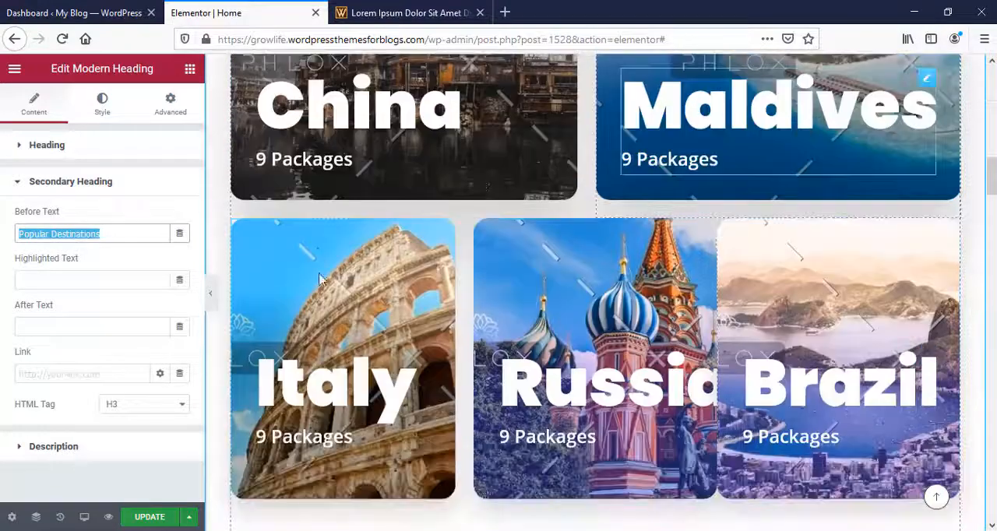
{"action": "scroll", "coordinate": [440, 341], "scroll_direction": "up", "scroll_amount": 4}
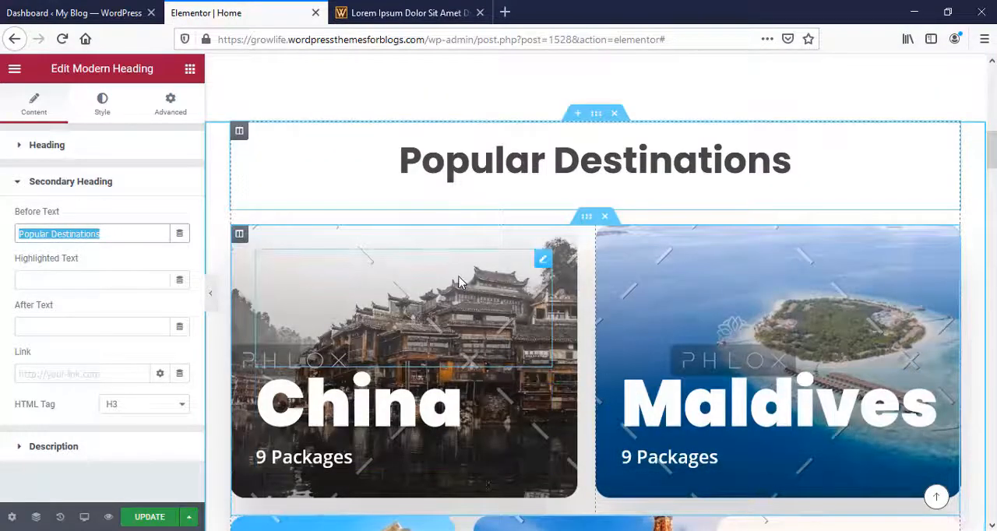
- Replace the China card's column background image by uploading and inserting pexels-julius-silver-753626.jpg from Downloads
{"action": "left_click", "coordinate": [458, 282]}
{"action": "left_click", "coordinate": [239, 234]}
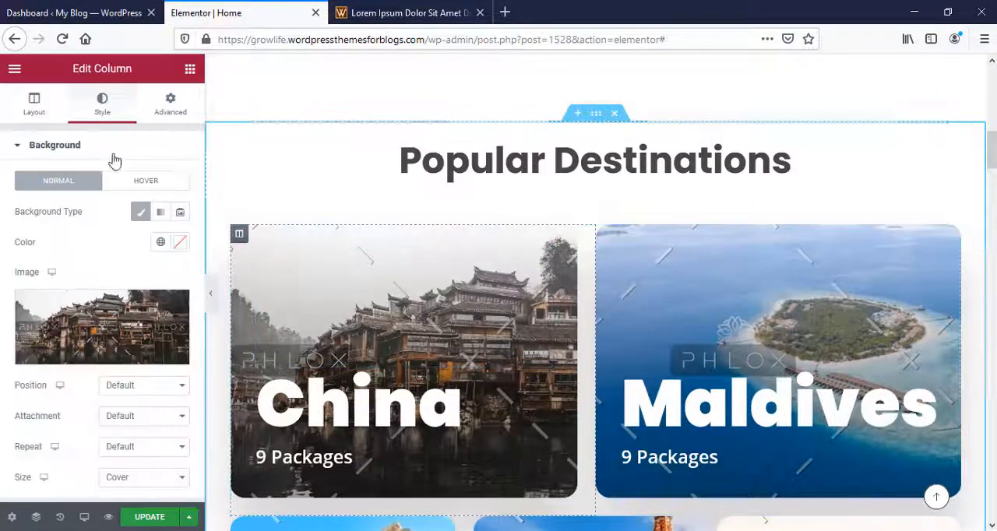
{"action": "left_click", "coordinate": [99, 331]}
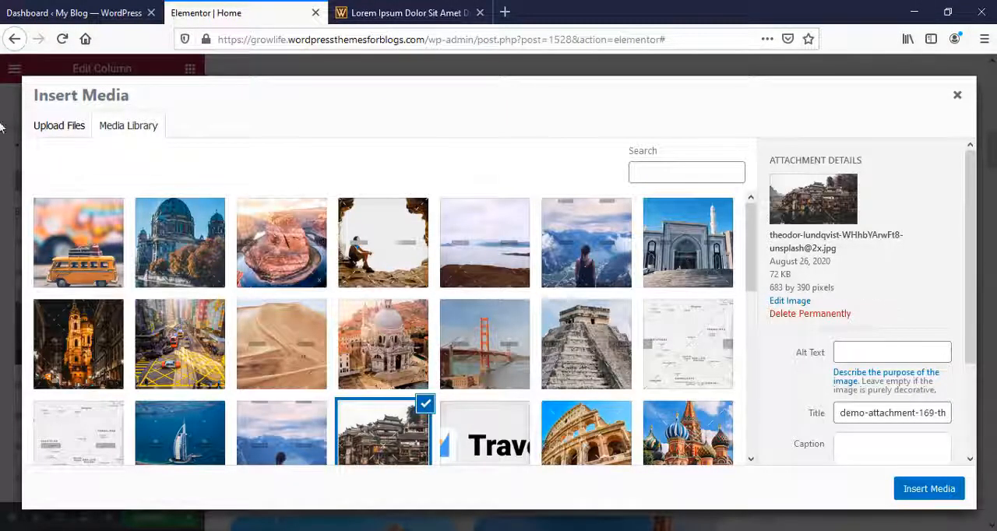
{"action": "left_click", "coordinate": [61, 126]}
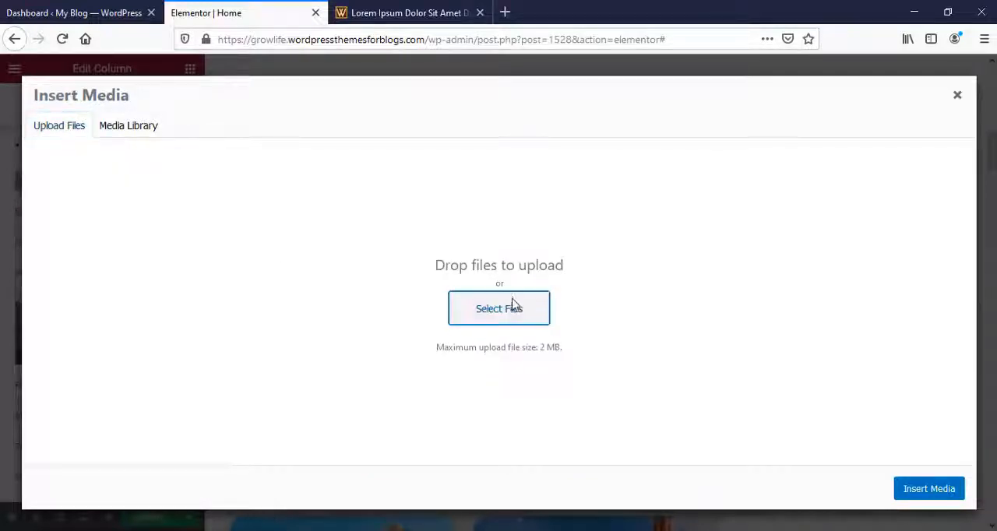
{"action": "left_click", "coordinate": [498, 308]}
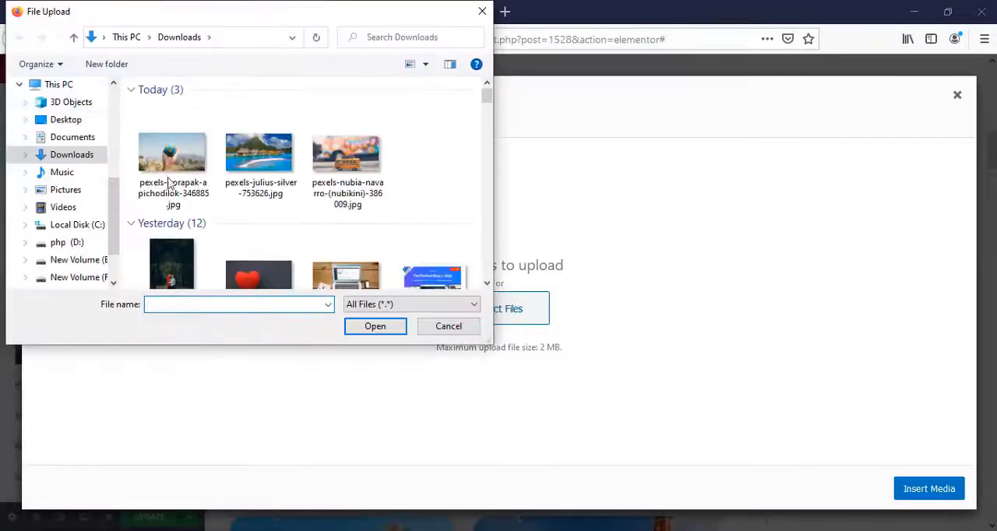
{"action": "left_click", "coordinate": [169, 184]}
{"action": "left_click", "coordinate": [270, 176]}
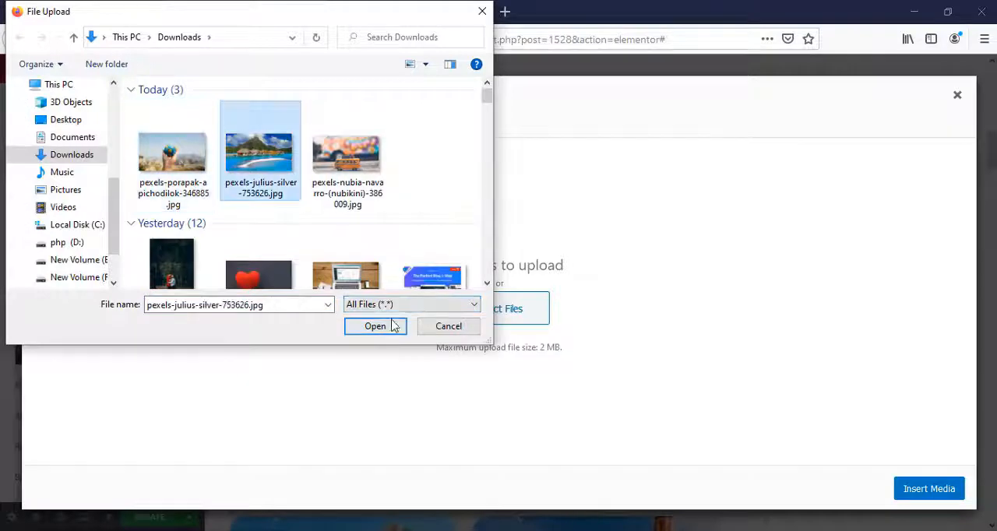
{"action": "left_click", "coordinate": [375, 325]}
{"action": "left_click", "coordinate": [946, 492]}
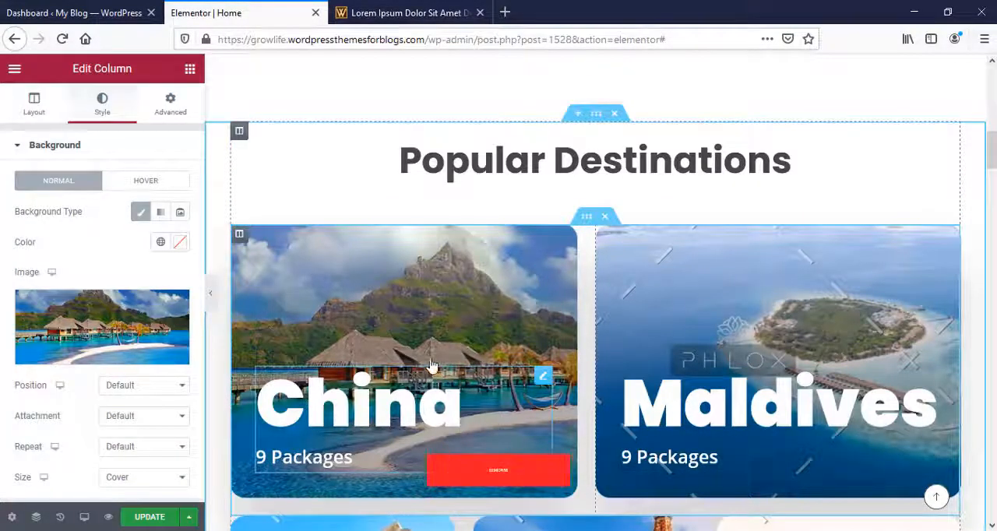
- Examine the China card's column background options and its heading's title, link and secondary heading settings
{"action": "scroll", "coordinate": [112, 393], "scroll_direction": "down", "scroll_amount": 1}
{"action": "scroll", "coordinate": [81, 468], "scroll_direction": "down", "scroll_amount": 1}
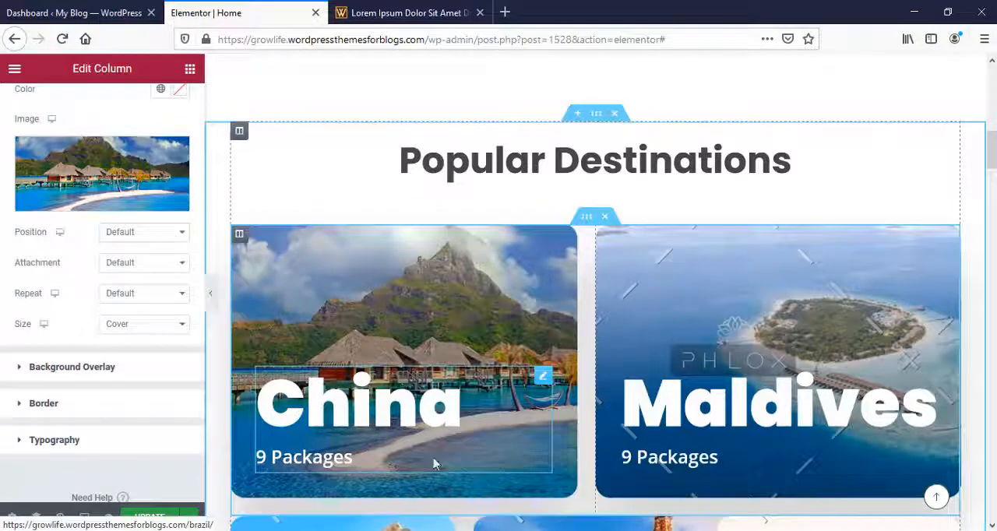
{"action": "left_click", "coordinate": [396, 408]}
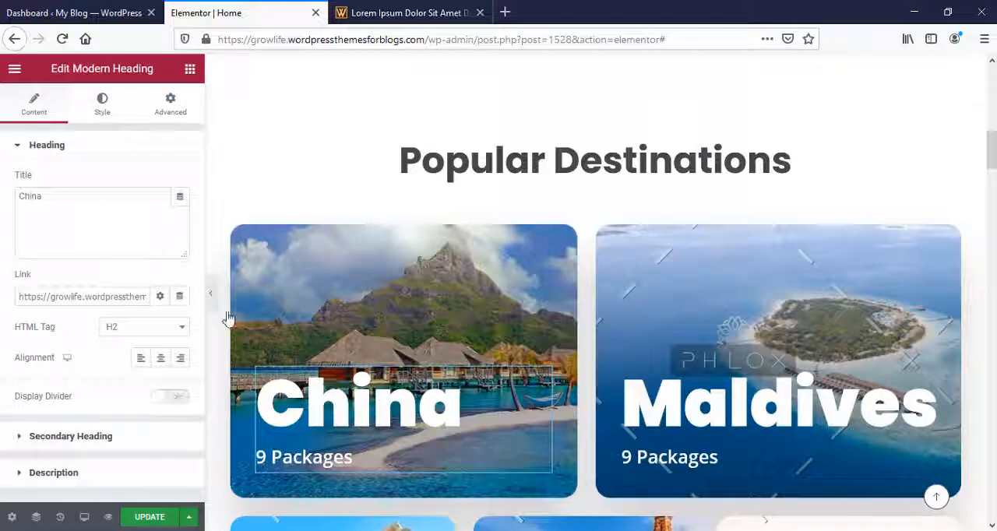
{"action": "left_click", "coordinate": [56, 198]}
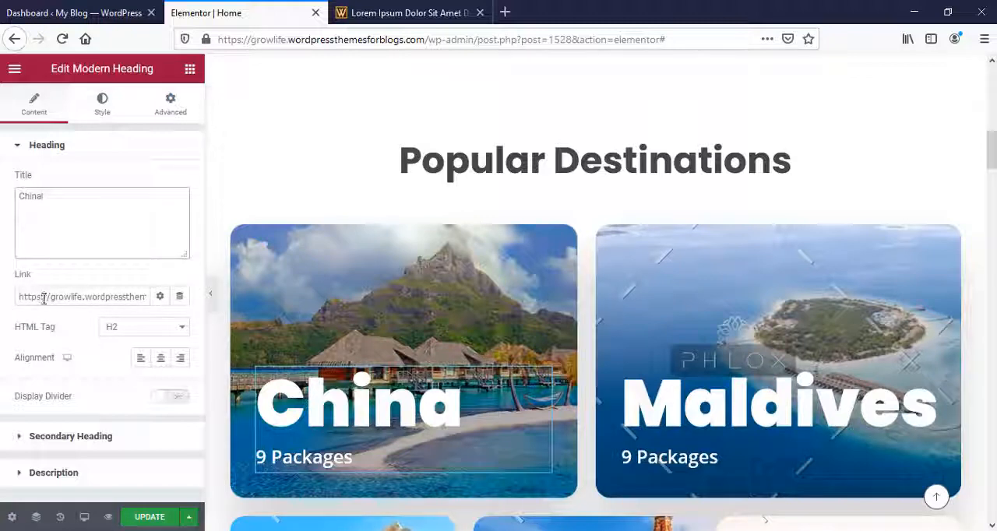
{"action": "scroll", "coordinate": [312, 327], "scroll_direction": "down", "scroll_amount": 2}
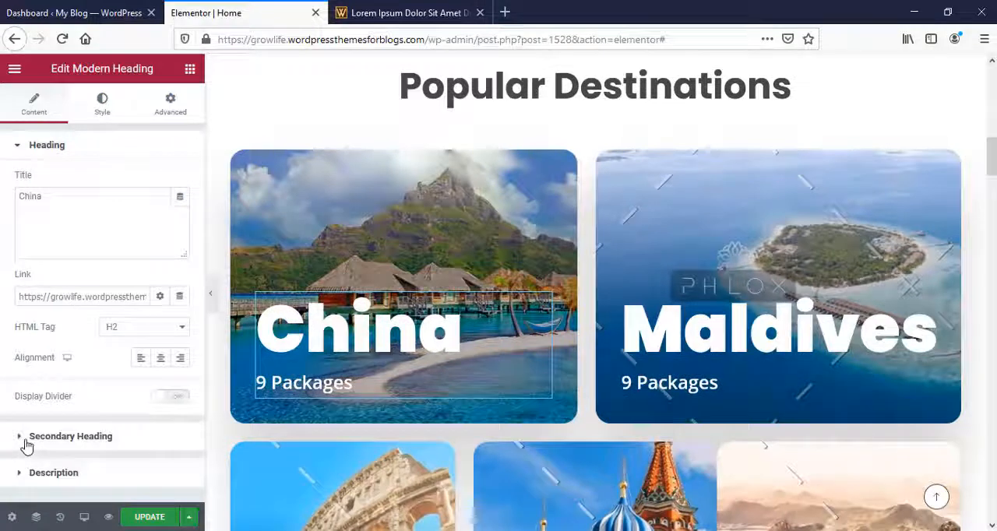
{"action": "left_click", "coordinate": [26, 439]}
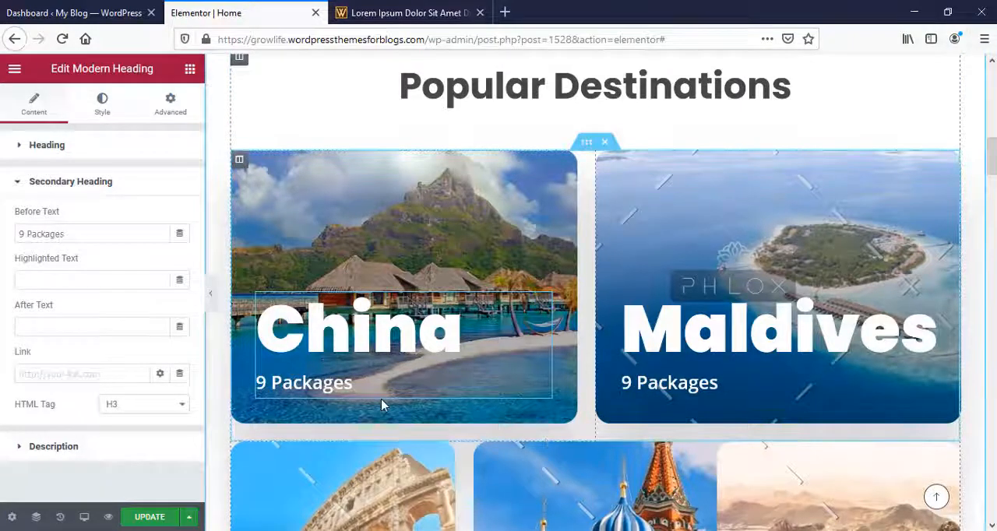
- Examine the Discover button's label and link settings and its shape and style options
{"action": "scroll", "coordinate": [467, 374], "scroll_direction": "down", "scroll_amount": 5}
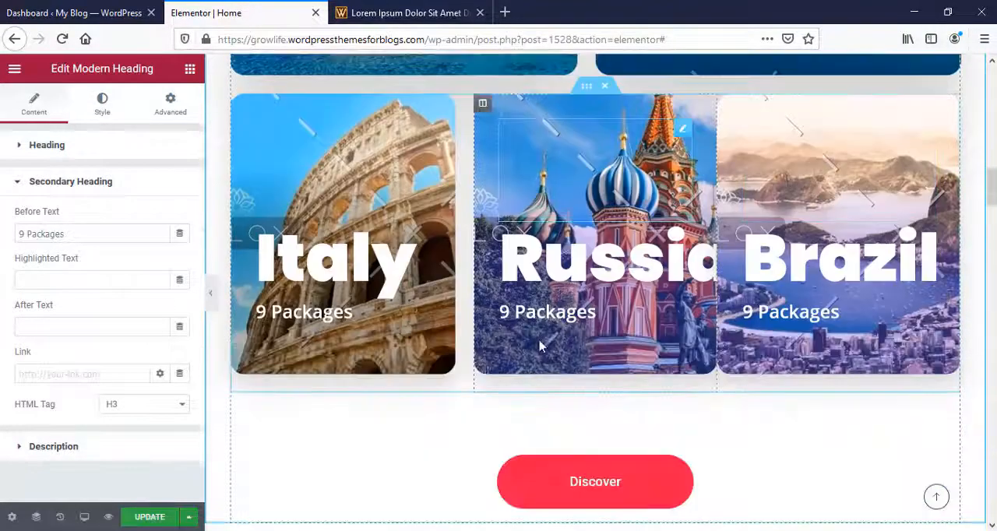
{"action": "scroll", "coordinate": [717, 358], "scroll_direction": "down", "scroll_amount": 2}
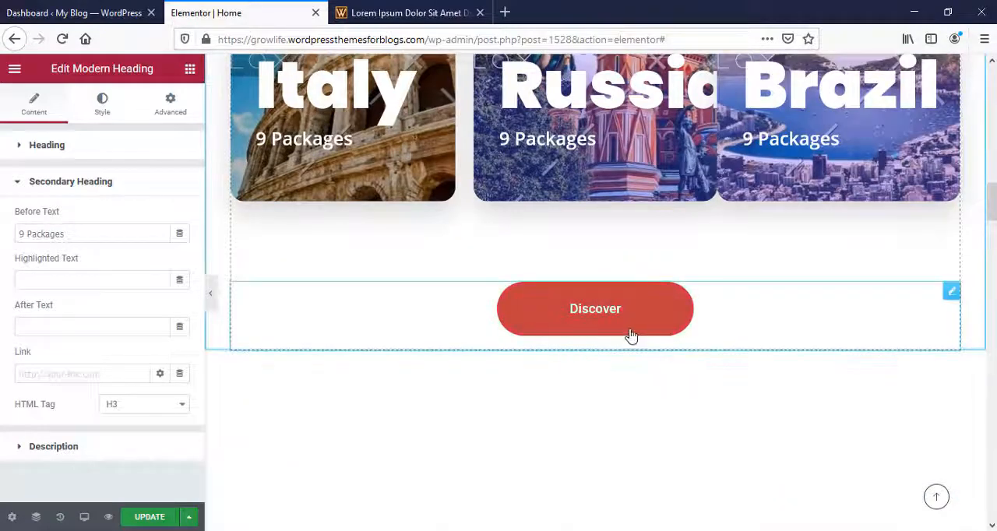
{"action": "left_click", "coordinate": [528, 323]}
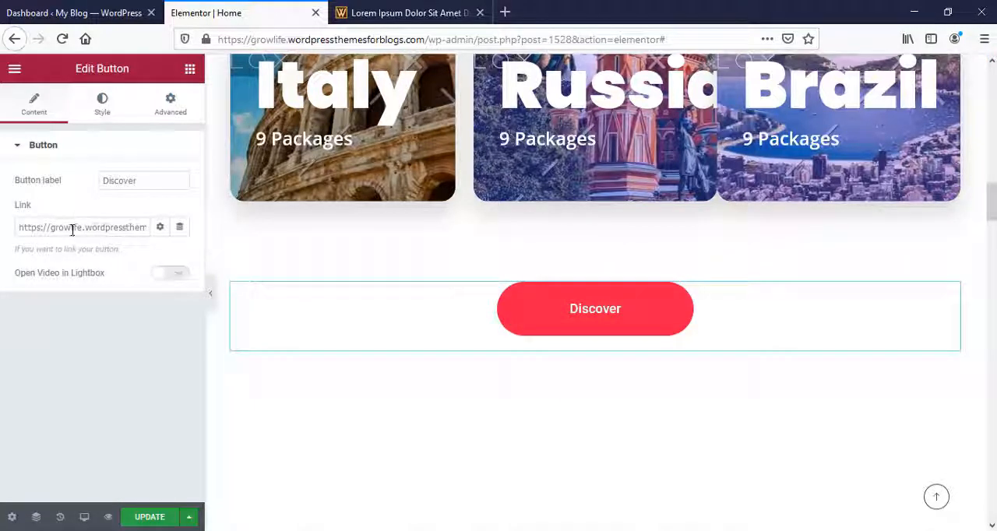
{"action": "left_click", "coordinate": [98, 103]}
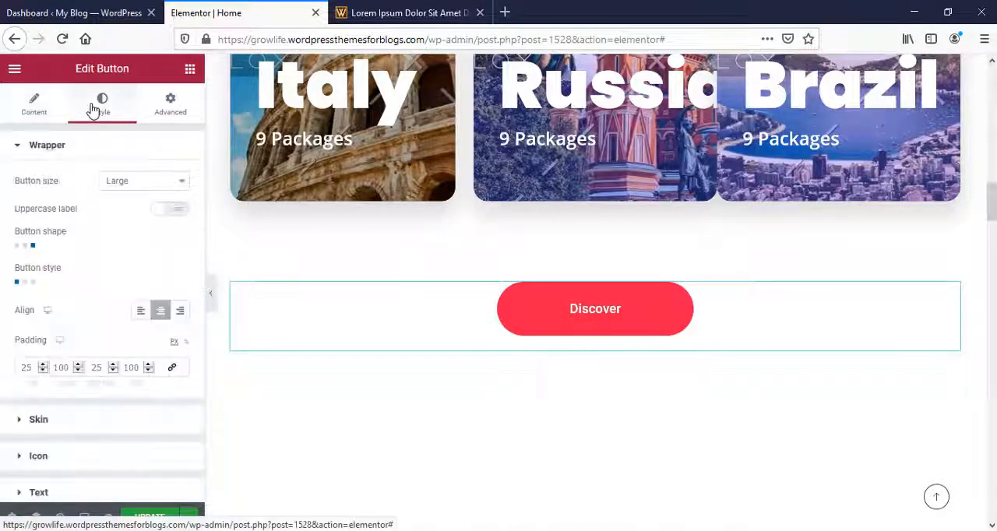
{"action": "left_click", "coordinate": [44, 268]}
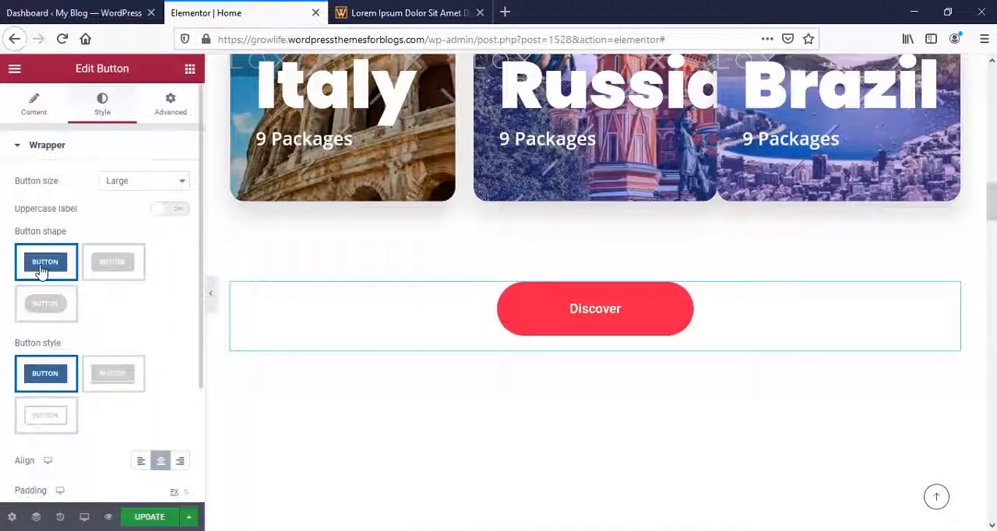
{"action": "left_click", "coordinate": [45, 303]}
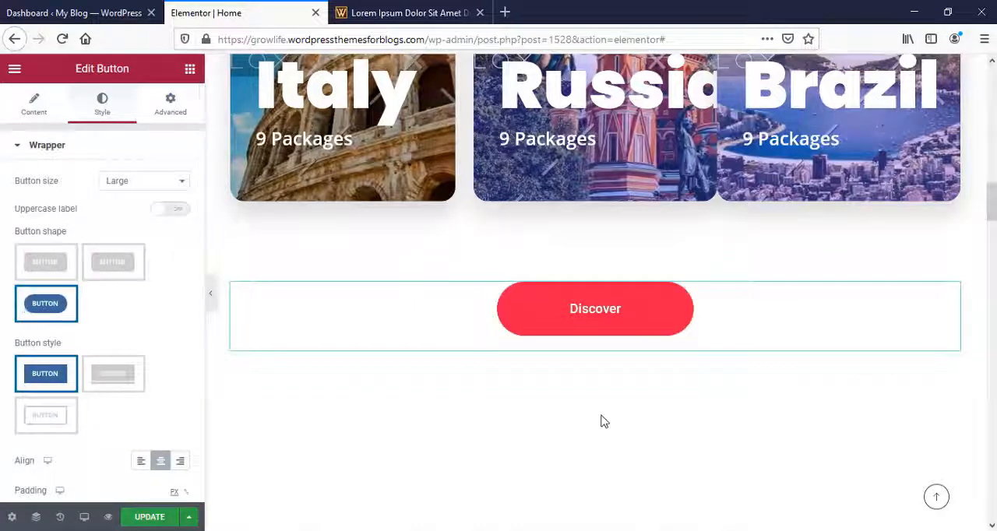
- Replace the cave image in the "Your Holiday" section with the photo of a hand holding a globe
{"action": "scroll", "coordinate": [603, 423], "scroll_direction": "down", "scroll_amount": 5}
{"action": "scroll", "coordinate": [605, 426], "scroll_direction": "down", "scroll_amount": 4}
{"action": "scroll", "coordinate": [701, 420], "scroll_direction": "up", "scroll_amount": 2}
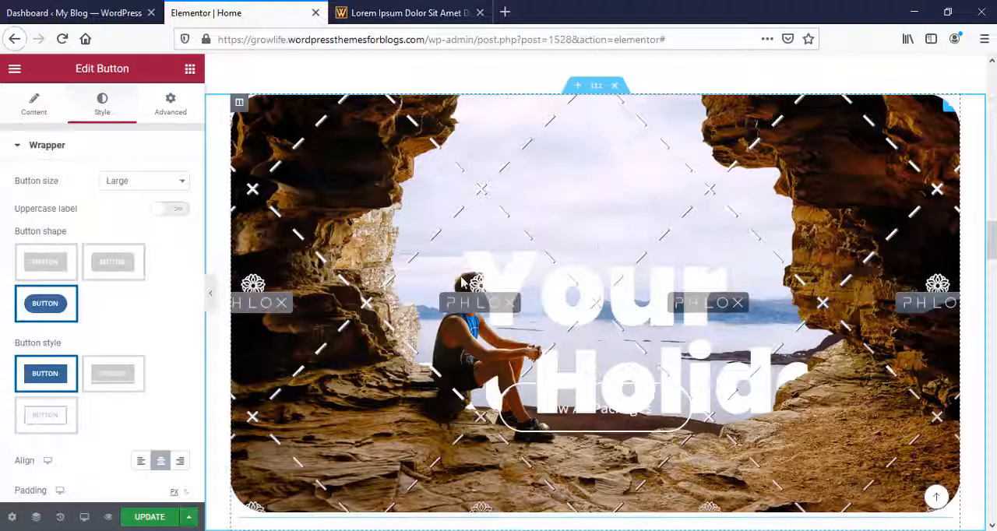
{"action": "left_click", "coordinate": [587, 187]}
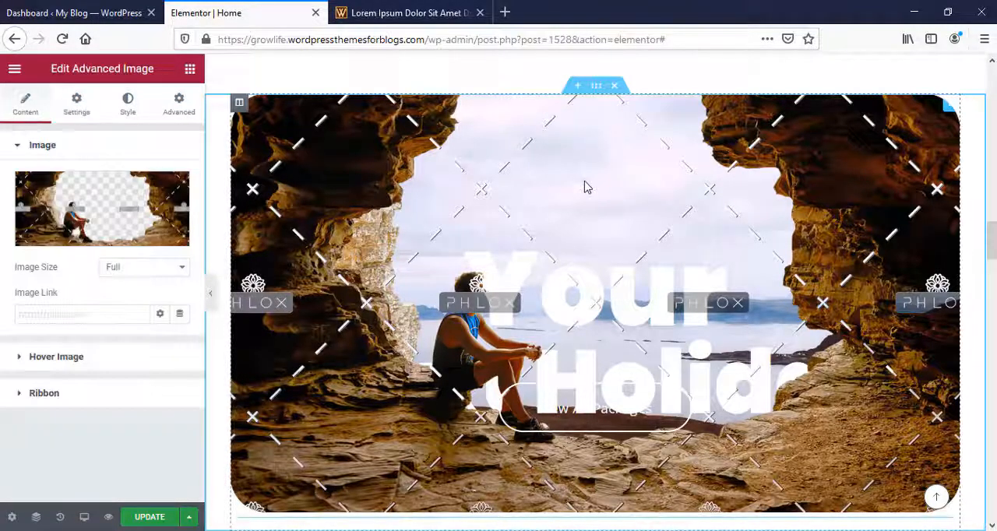
{"action": "left_click", "coordinate": [113, 218]}
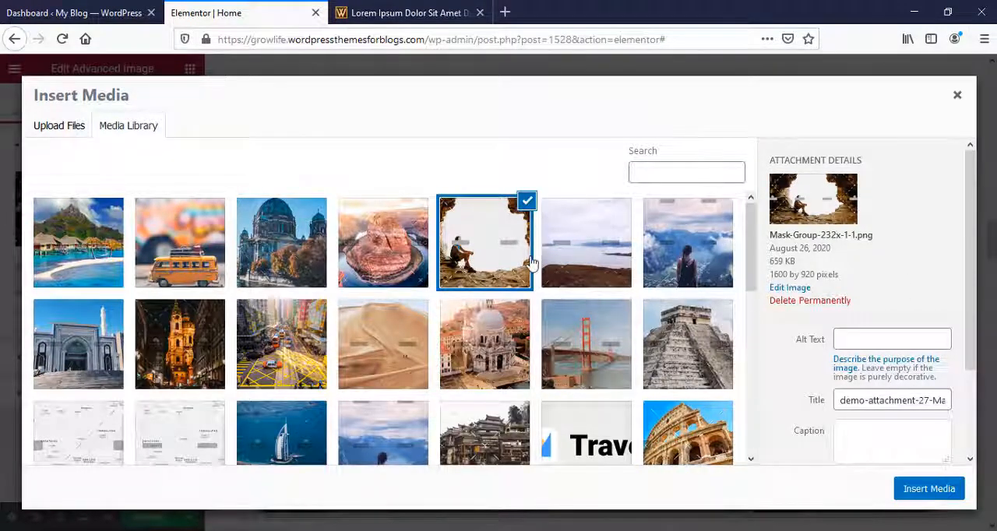
{"action": "key", "text": "Escape"}
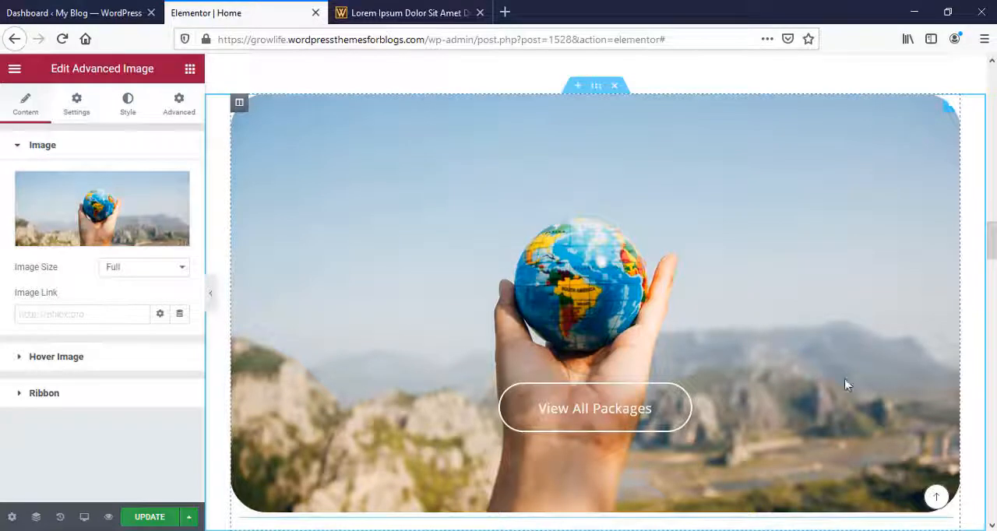
- Examine the "View All Packages" button's content settings and the Arizona package section below it
{"action": "left_click", "coordinate": [591, 419]}
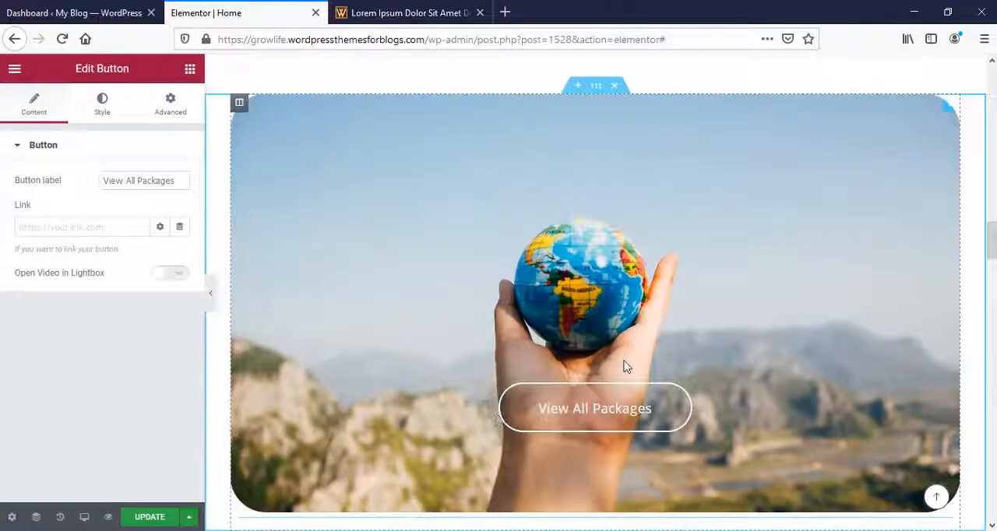
{"action": "scroll", "coordinate": [624, 335], "scroll_direction": "down", "scroll_amount": 8}
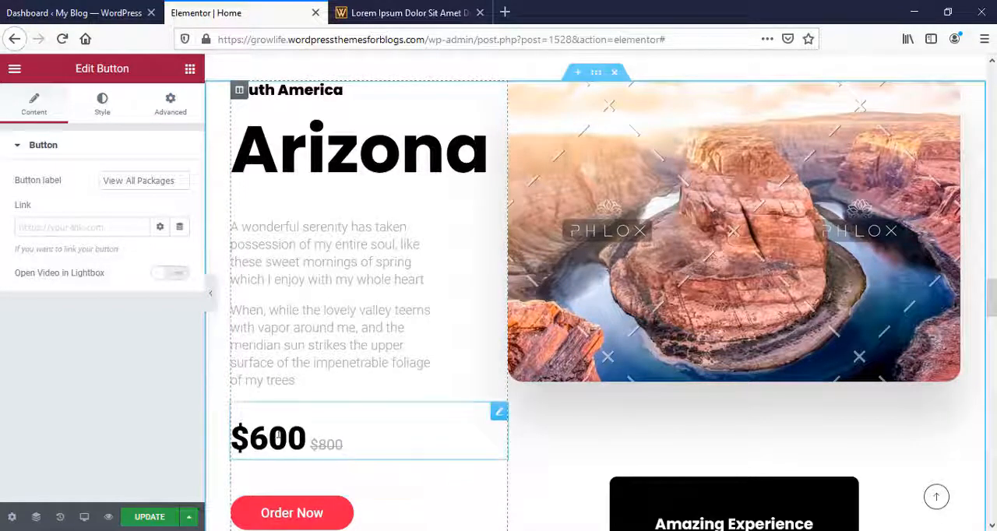
{"action": "scroll", "coordinate": [330, 412], "scroll_direction": "down", "scroll_amount": 2}
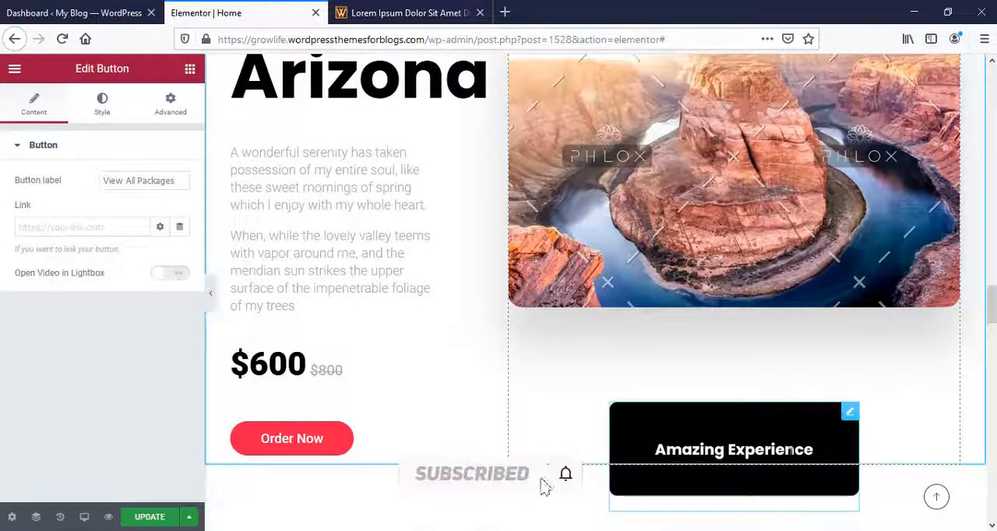
- Replace the canyon image in the Arizona section with the tropical island photo pexels-julius-silver-753626-1.jpg from the media library
{"action": "scroll", "coordinate": [713, 401], "scroll_direction": "down", "scroll_amount": 1}
{"action": "scroll", "coordinate": [779, 350], "scroll_direction": "up", "scroll_amount": 3}
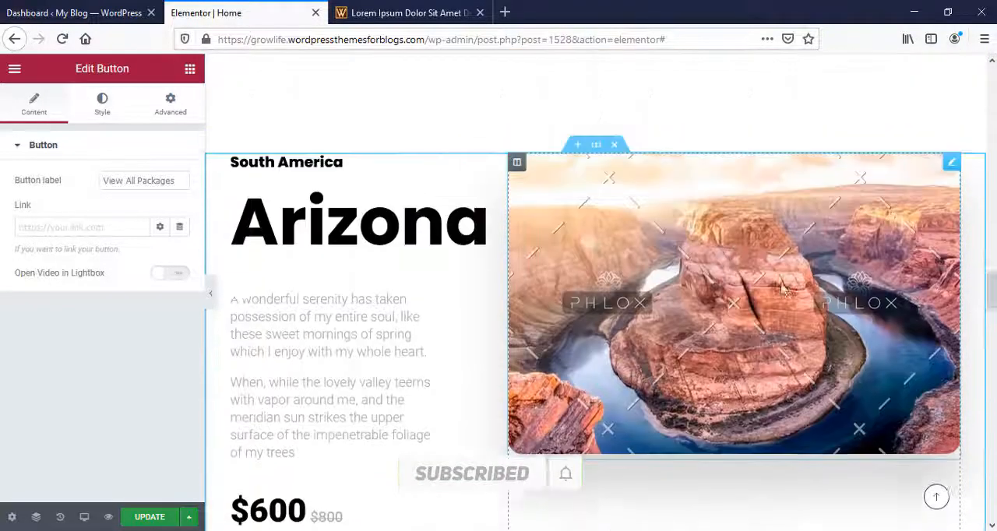
{"action": "left_click", "coordinate": [730, 243]}
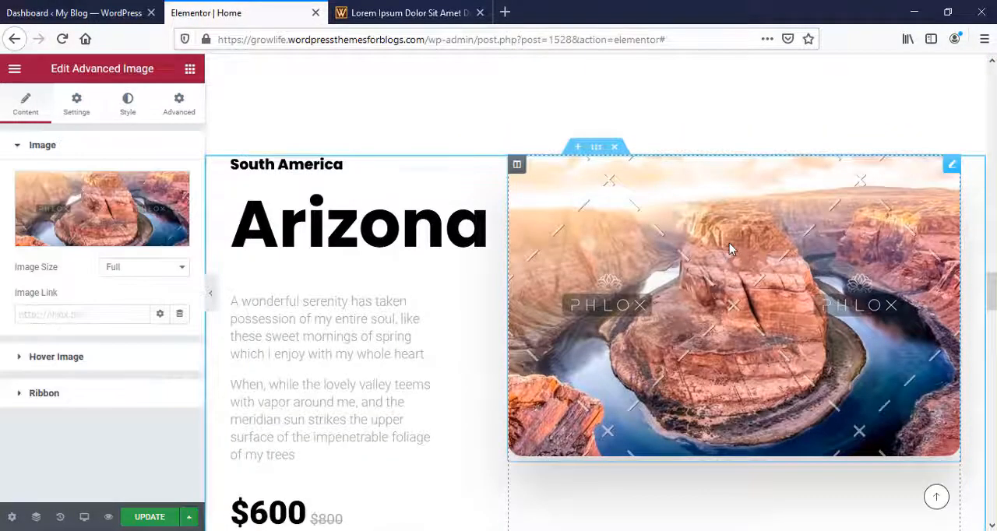
{"action": "left_click", "coordinate": [132, 212]}
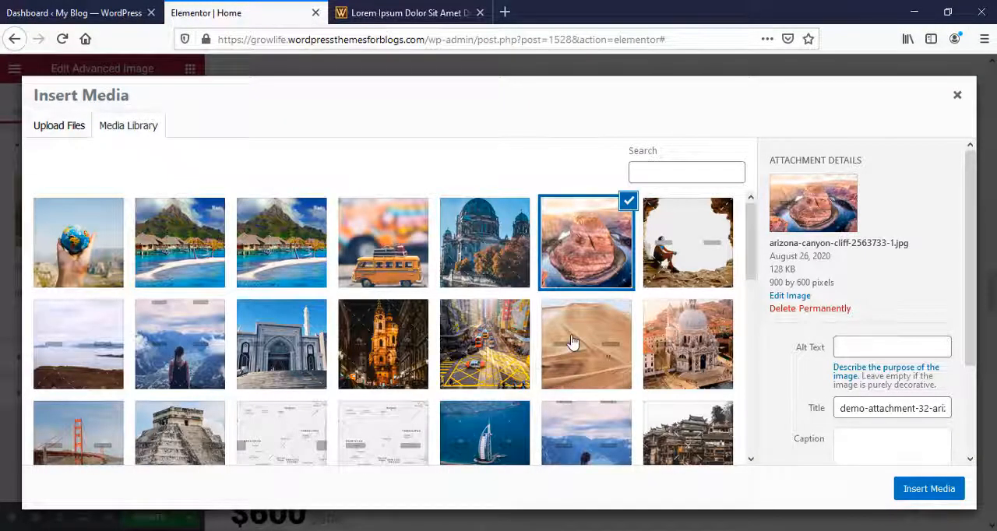
{"action": "left_click", "coordinate": [195, 248]}
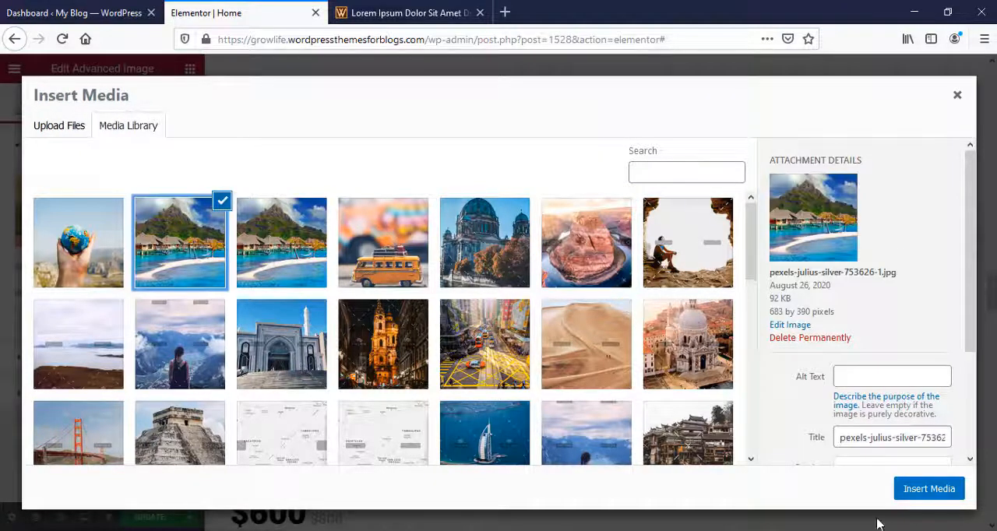
{"action": "left_click", "coordinate": [933, 492]}
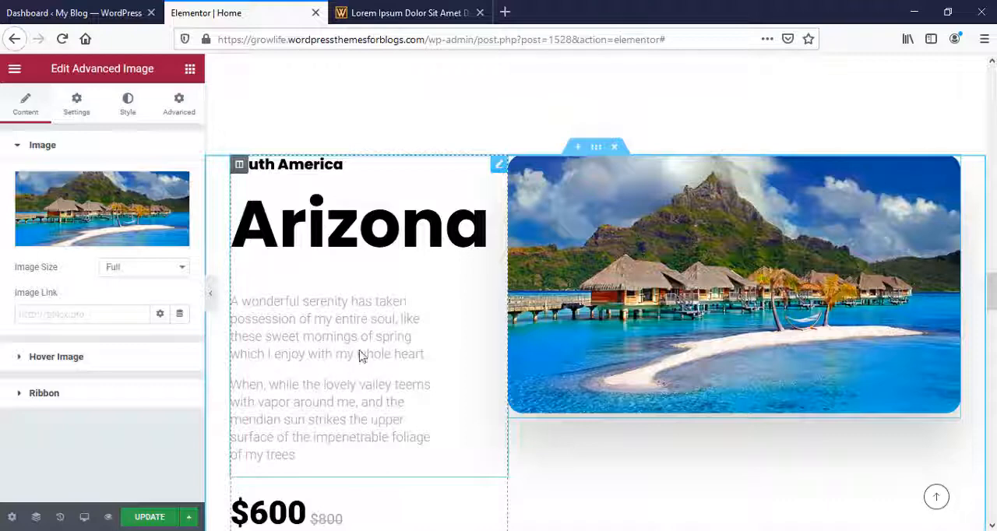
- Delete the "South America" title from the Arizona heading and examine its secondary heading and description settings
{"action": "left_click", "coordinate": [330, 232]}
{"action": "left_click_drag", "start_coordinate": [94, 197], "coordinate": [2, 193]}
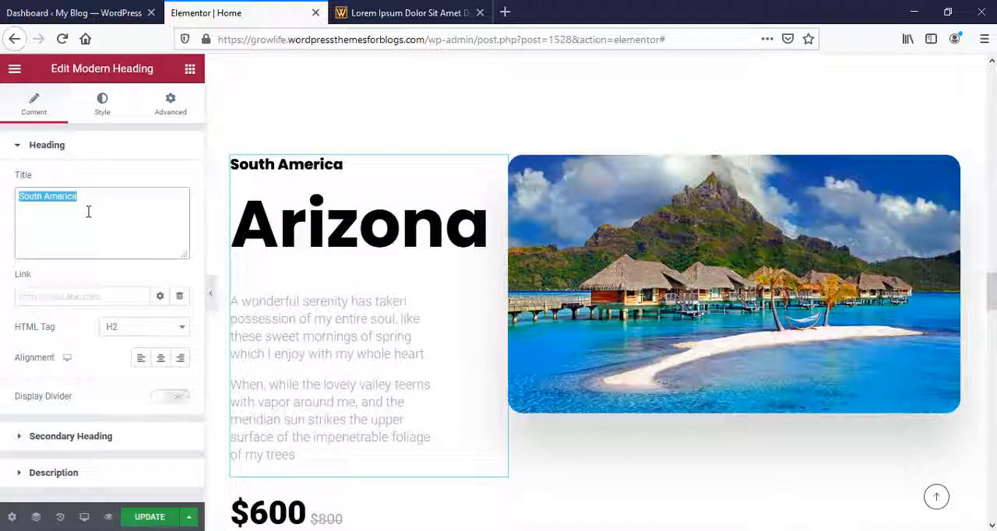
{"action": "key", "text": "BackSpace"}
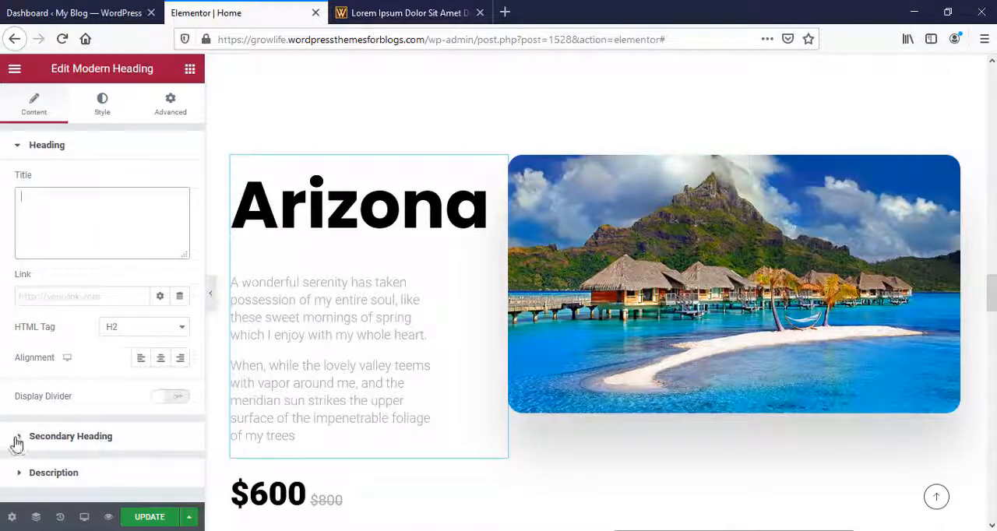
{"action": "left_click", "coordinate": [17, 438]}
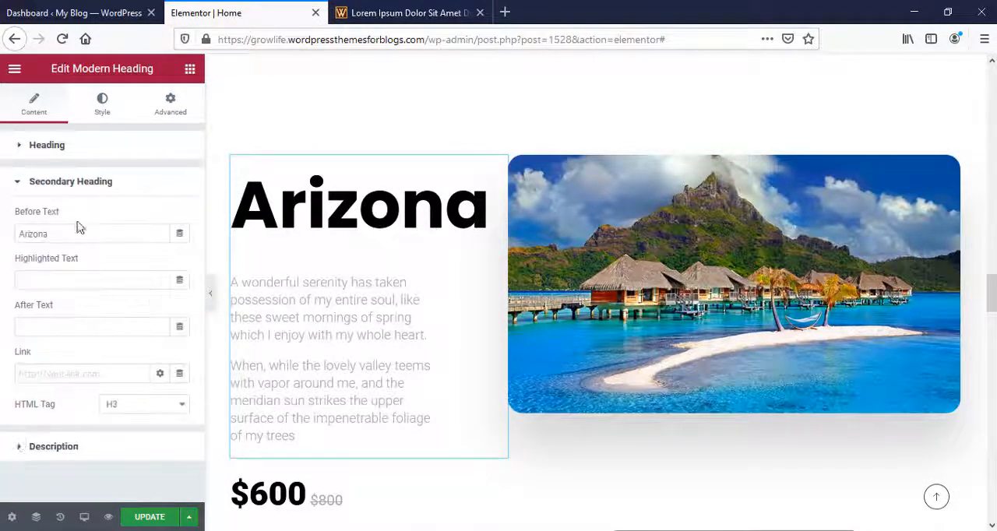
{"action": "left_click_drag", "start_coordinate": [71, 233], "coordinate": [17, 235]}
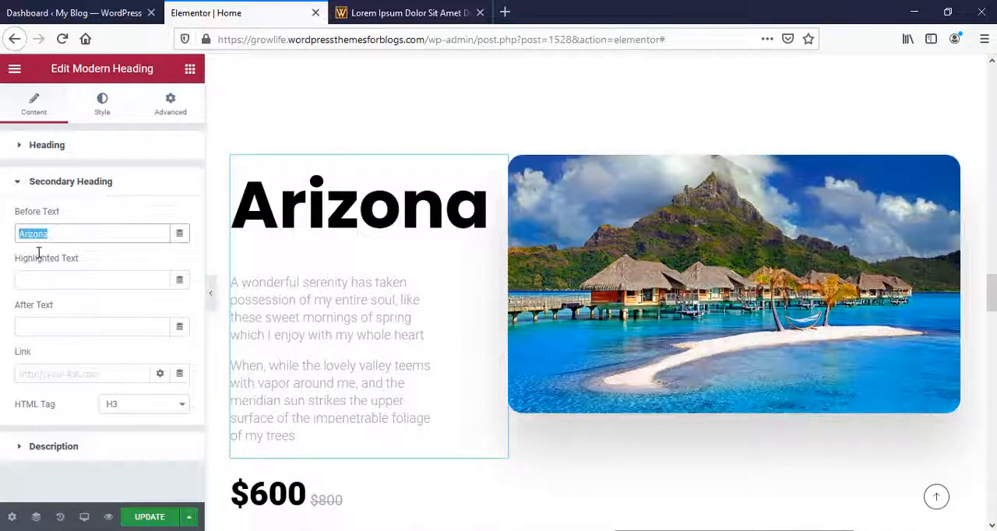
{"action": "left_click", "coordinate": [20, 451]}
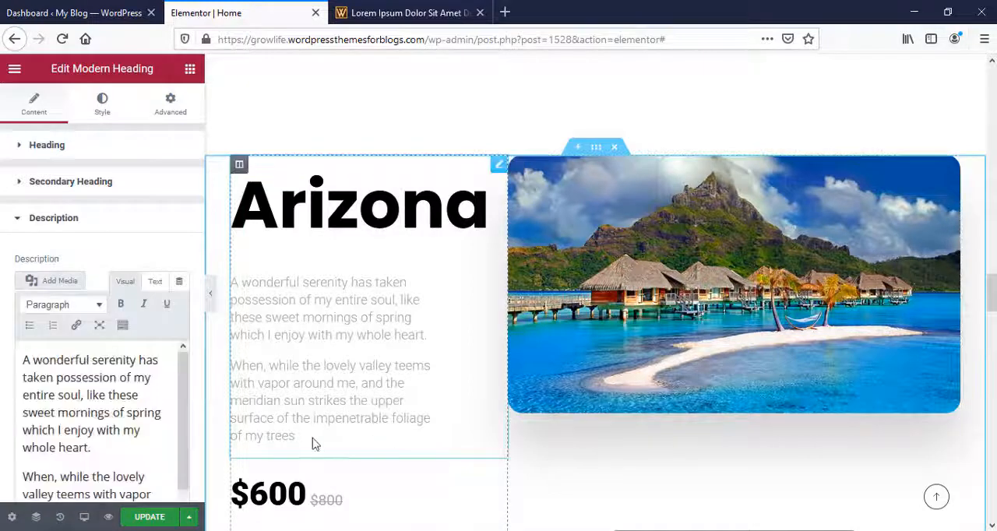
- Remove the crossed-out $800 price beside $600 and examine the Order Now button's label, link and style options
{"action": "scroll", "coordinate": [318, 396], "scroll_direction": "down", "scroll_amount": 5}
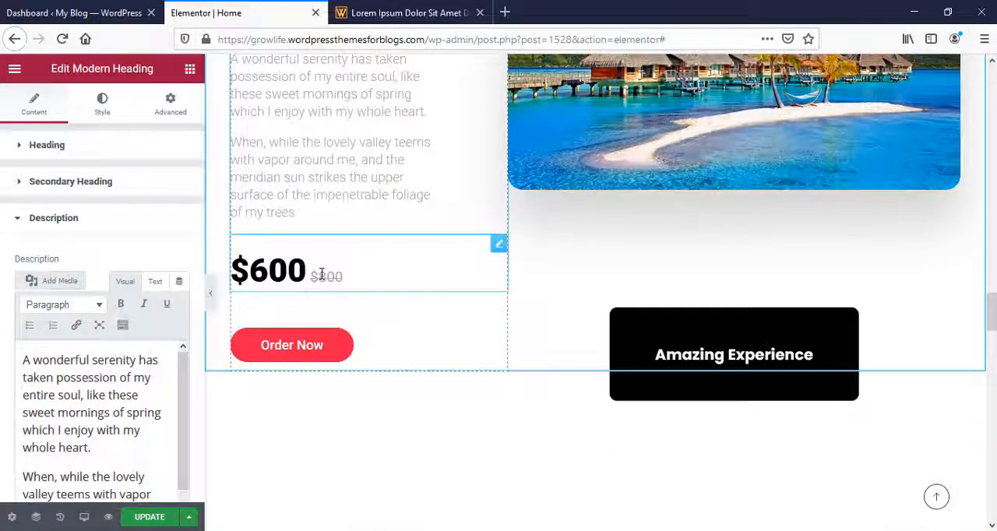
{"action": "left_click", "coordinate": [322, 275]}
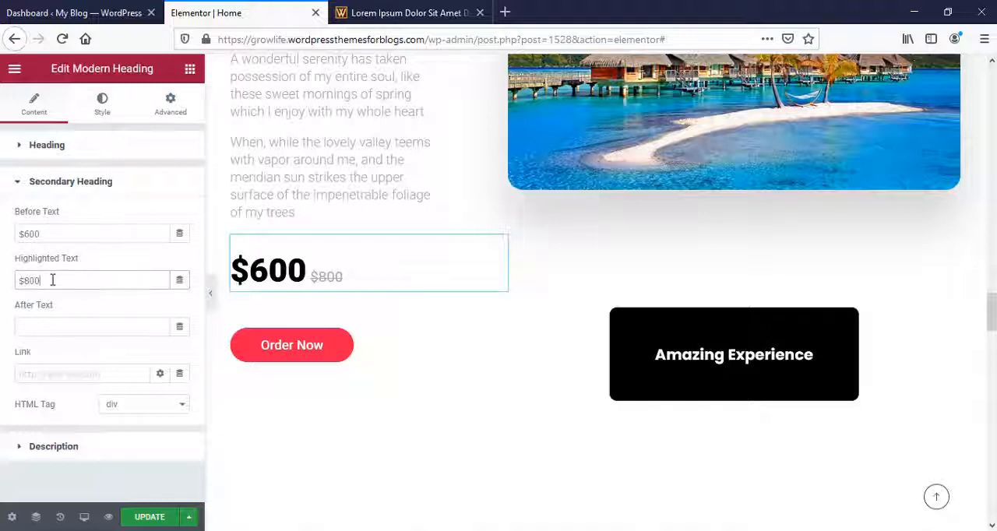
{"action": "key", "text": "BackSpace"}
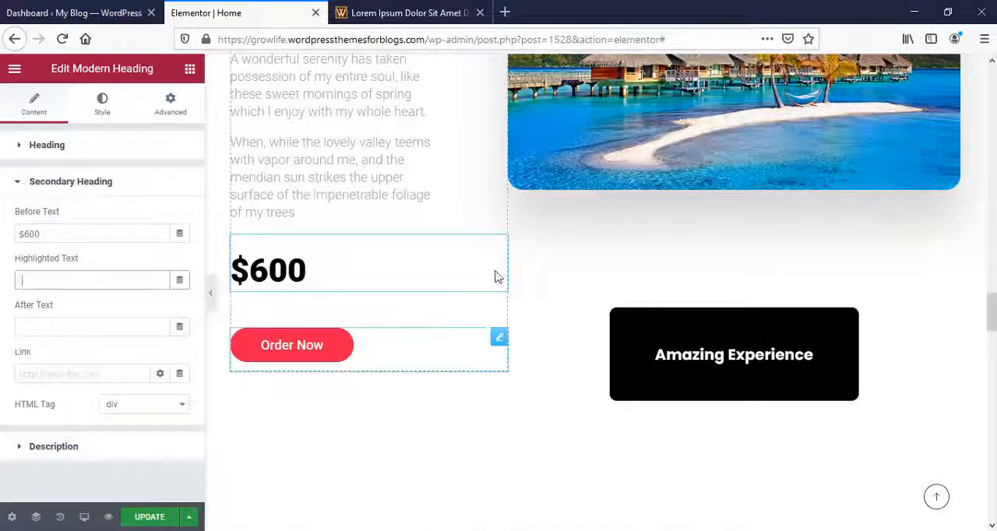
{"action": "left_click", "coordinate": [389, 349]}
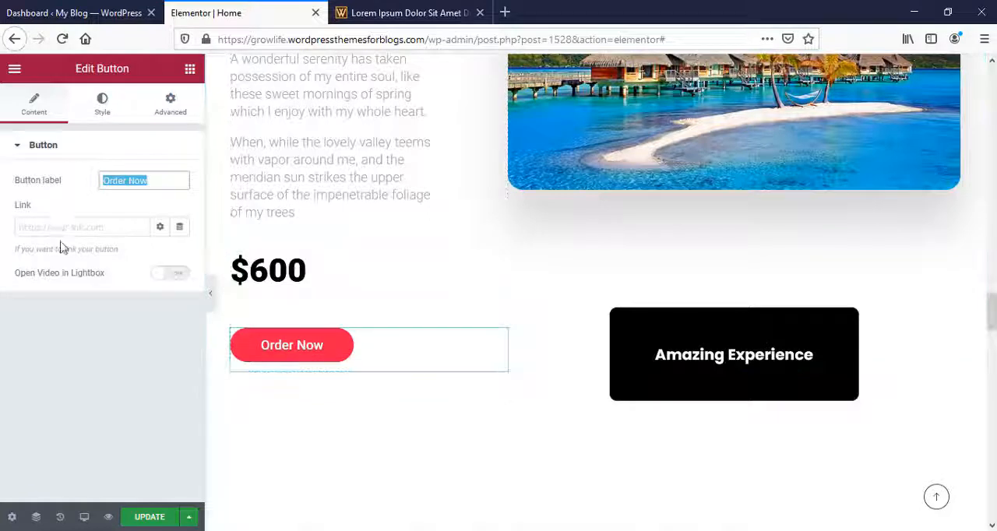
{"action": "left_click", "coordinate": [102, 110]}
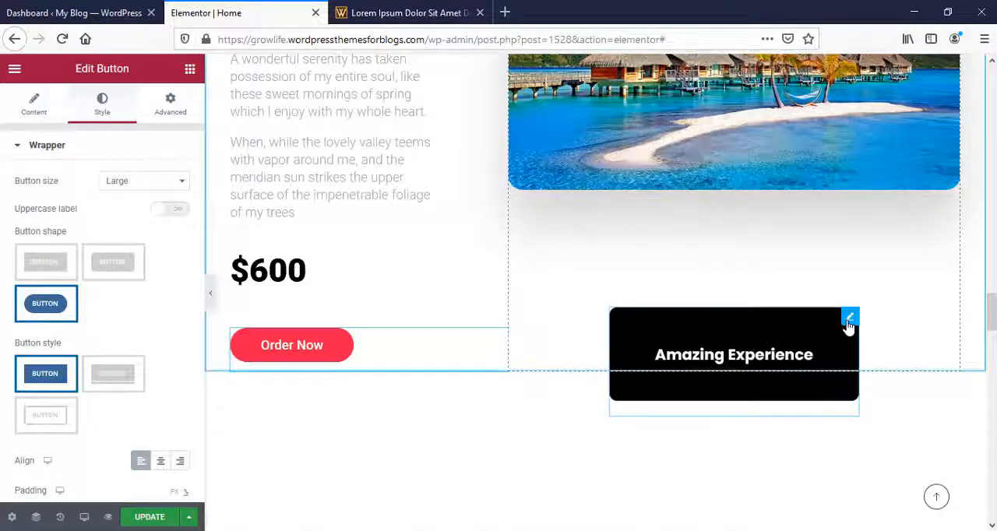
- Change the black box's text to "Experience Amazing" and set its text color to Color 4 (#00b9f3)
{"action": "left_click", "coordinate": [850, 319]}
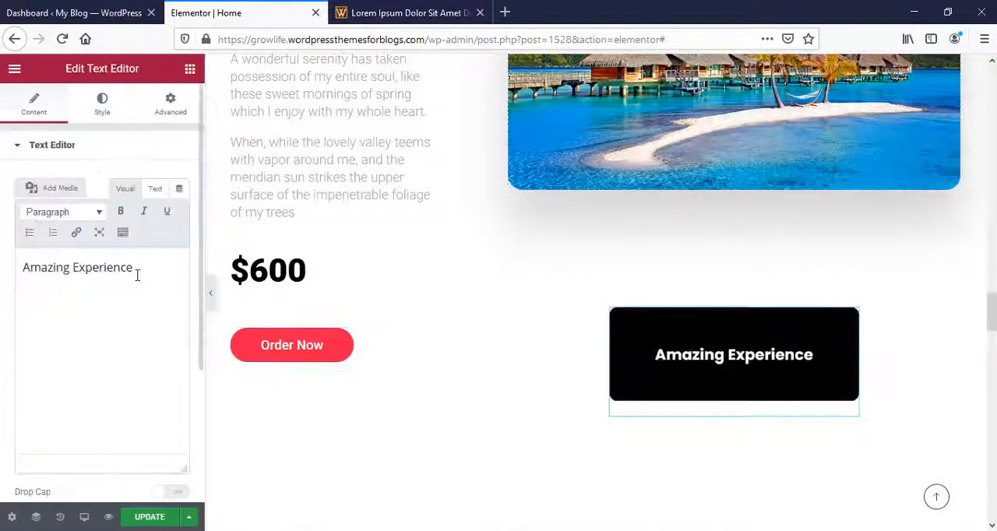
{"action": "left_click_drag", "start_coordinate": [137, 273], "coordinate": [17, 265]}
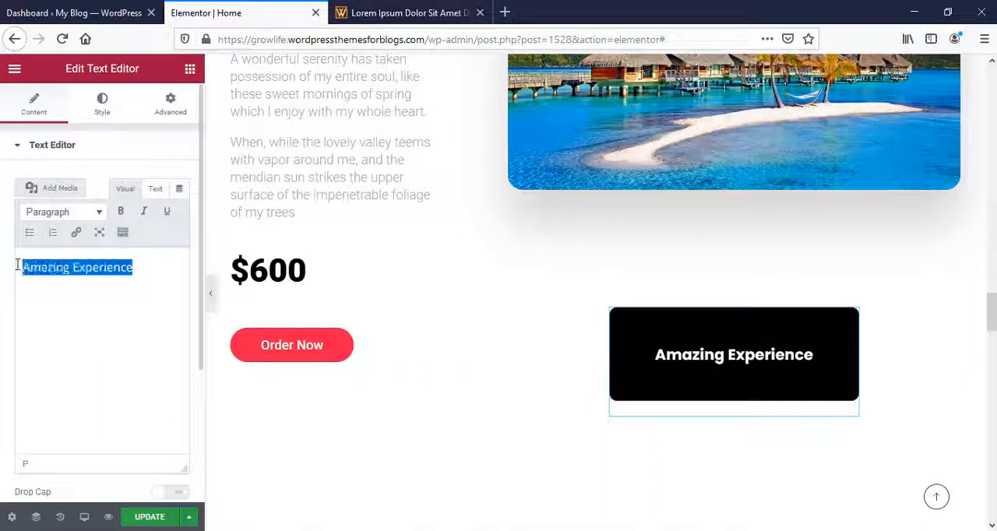
{"action": "type", "text": "Experience Amazing"}
{"action": "left_click", "coordinate": [102, 101]}
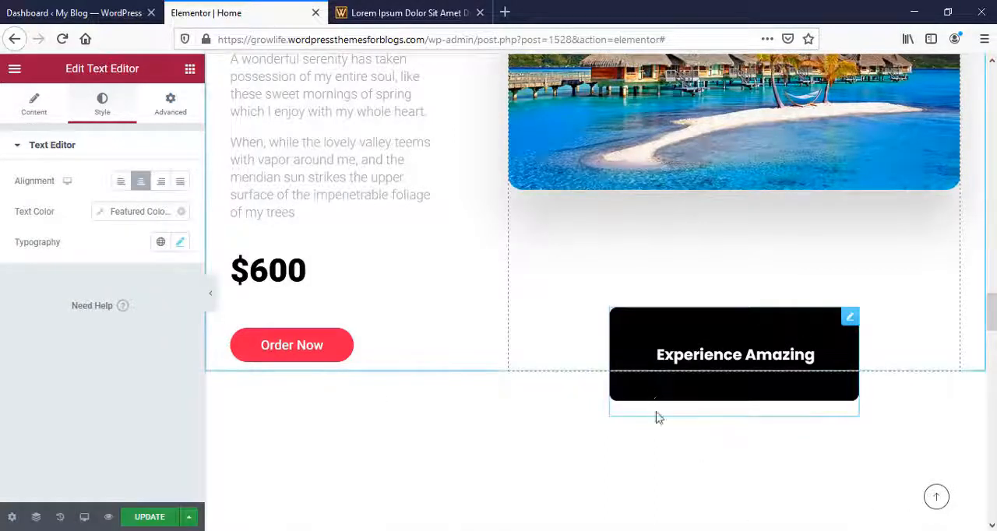
{"action": "left_click", "coordinate": [132, 209]}
{"action": "left_click", "coordinate": [215, 292]}
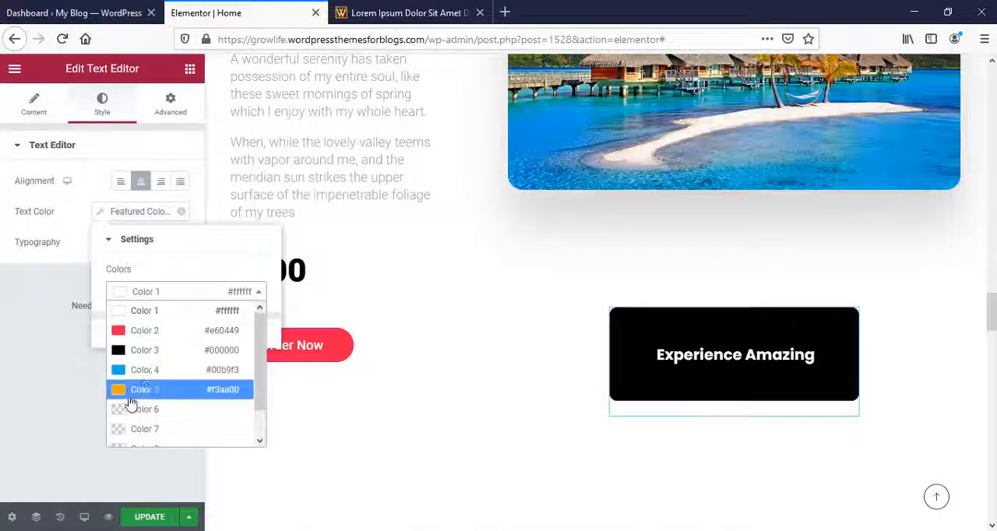
{"action": "left_click", "coordinate": [158, 372]}
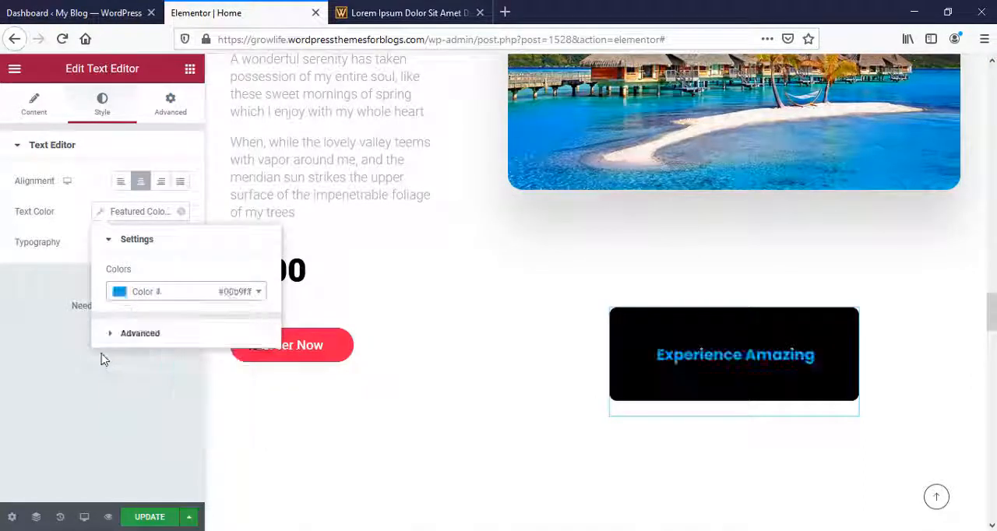
- Try Color 5, Color 2 and Color 1 as the "Experience Amazing" box's background and return it to Color 3 (#000000)
{"action": "left_click", "coordinate": [166, 115]}
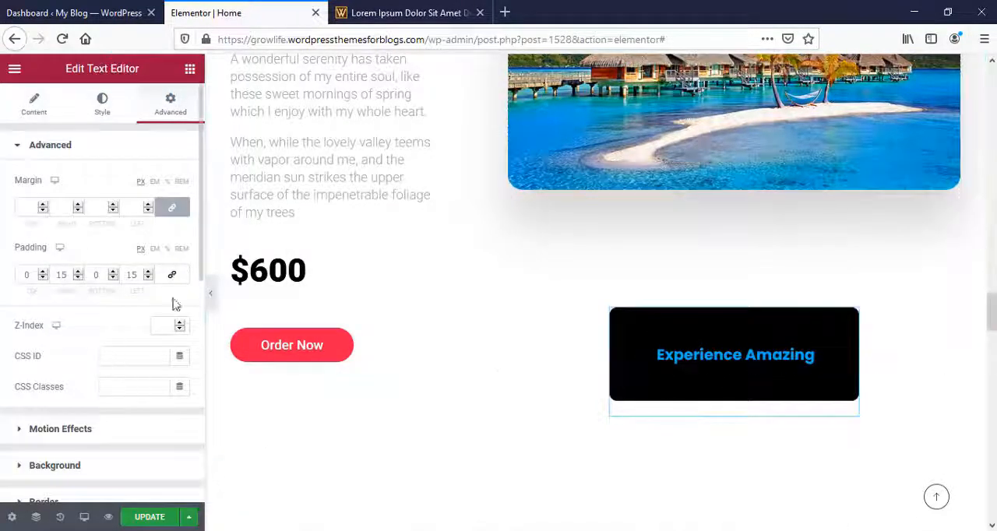
{"action": "scroll", "coordinate": [100, 434], "scroll_direction": "down", "scroll_amount": 1}
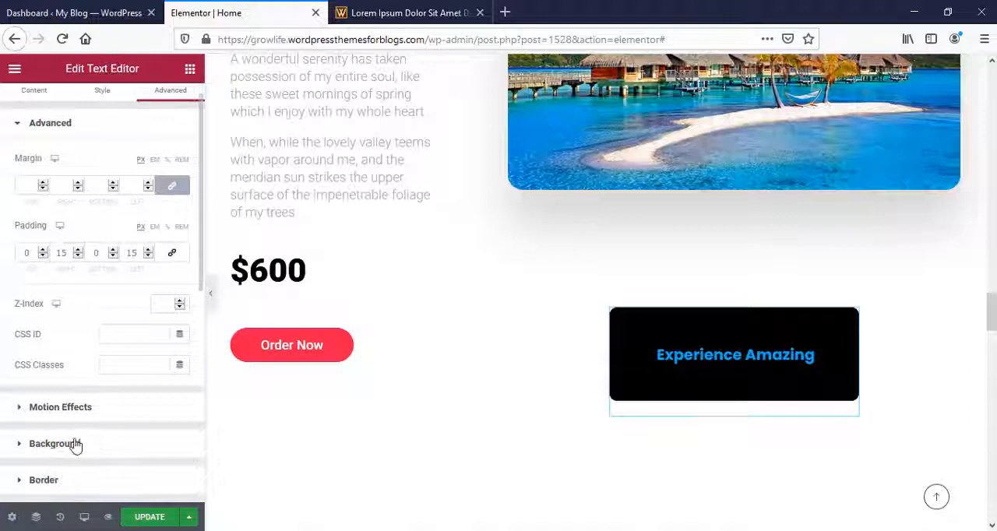
{"action": "left_click", "coordinate": [35, 450]}
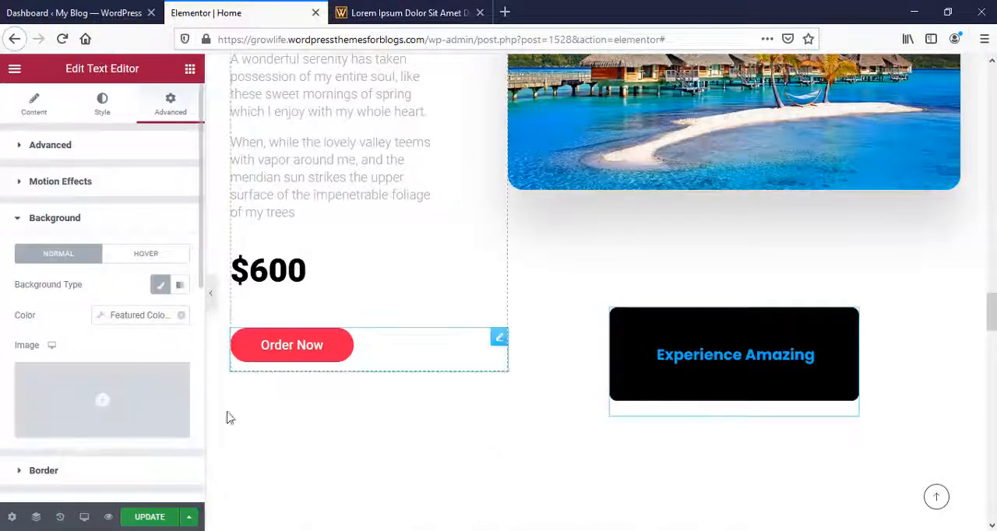
{"action": "left_click", "coordinate": [124, 316]}
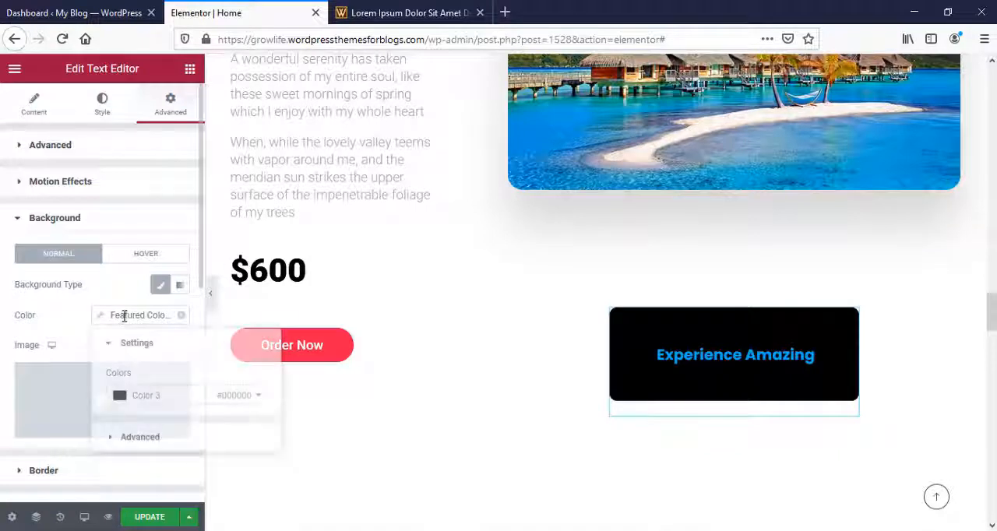
{"action": "left_click", "coordinate": [159, 395]}
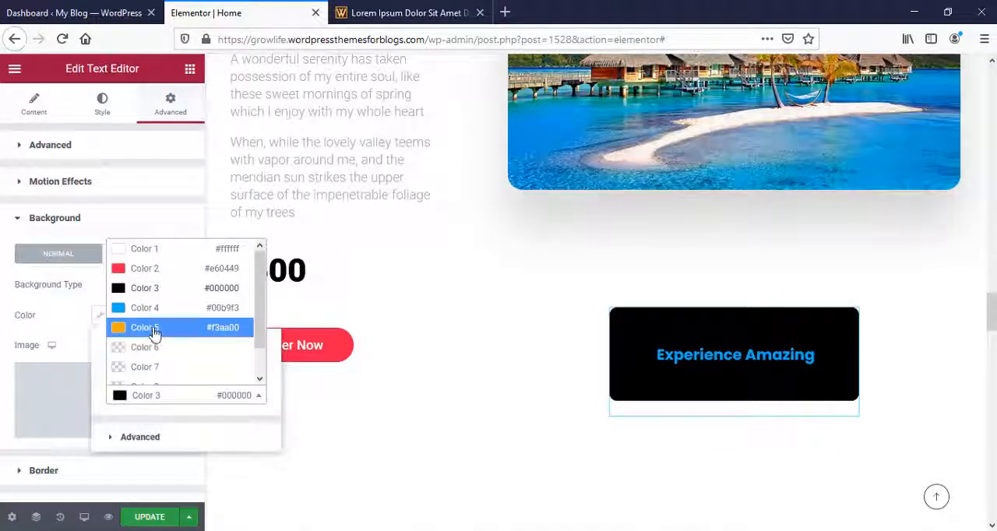
{"action": "left_click", "coordinate": [155, 331]}
{"action": "left_click", "coordinate": [176, 395]}
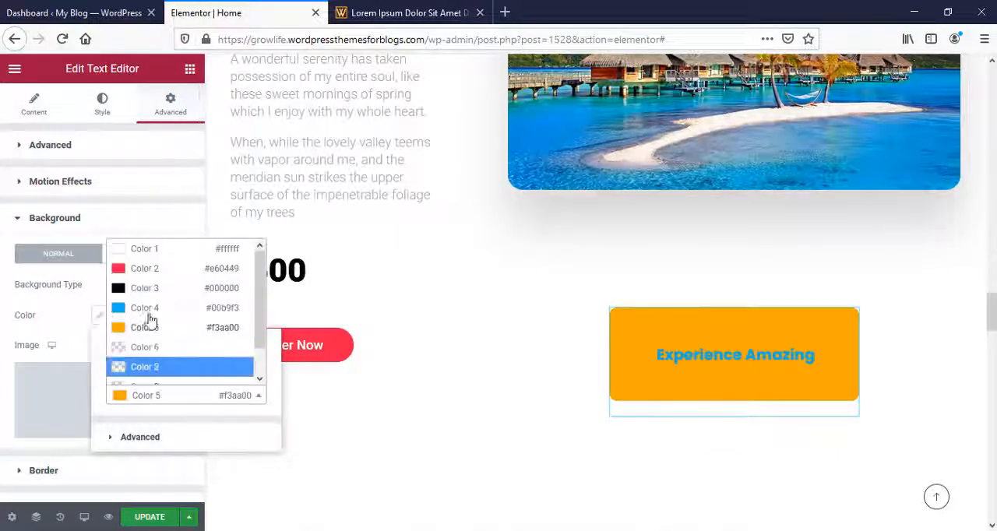
{"action": "left_click", "coordinate": [136, 269]}
{"action": "left_click", "coordinate": [194, 399]}
{"action": "left_click", "coordinate": [144, 248]}
{"action": "left_click", "coordinate": [192, 396]}
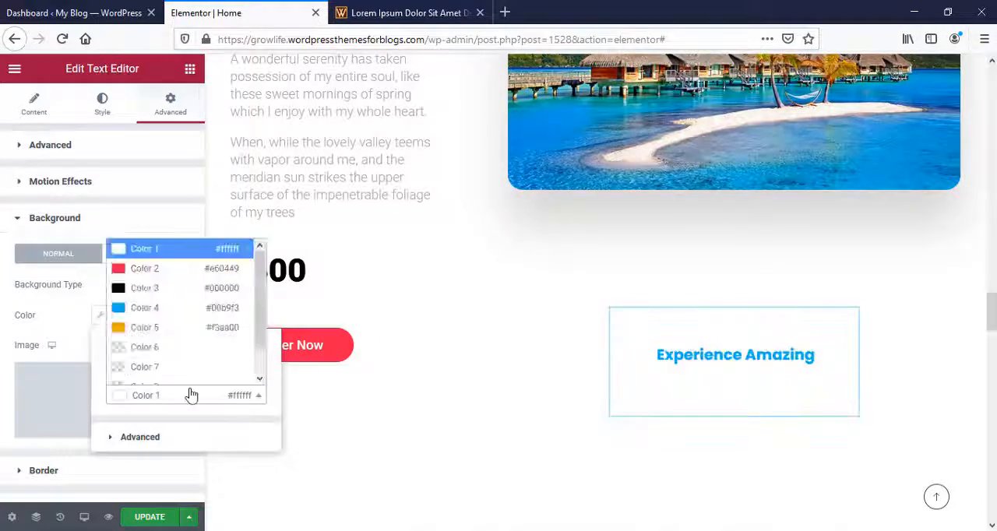
{"action": "left_click", "coordinate": [144, 288]}
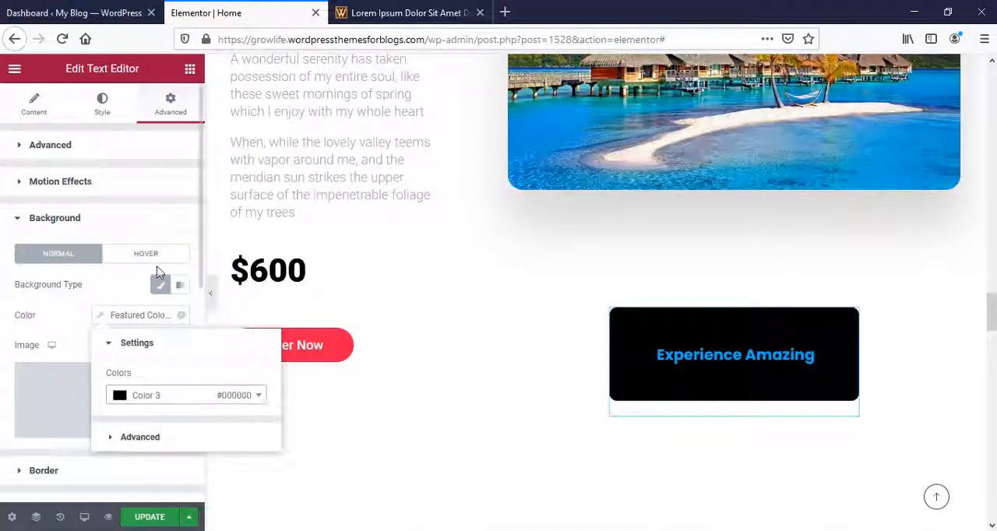
- Examine the "Our Packages" section heading's title and secondary heading text settings
{"action": "scroll", "coordinate": [623, 436], "scroll_direction": "down", "scroll_amount": 4}
{"action": "scroll", "coordinate": [645, 468], "scroll_direction": "down", "scroll_amount": 3}
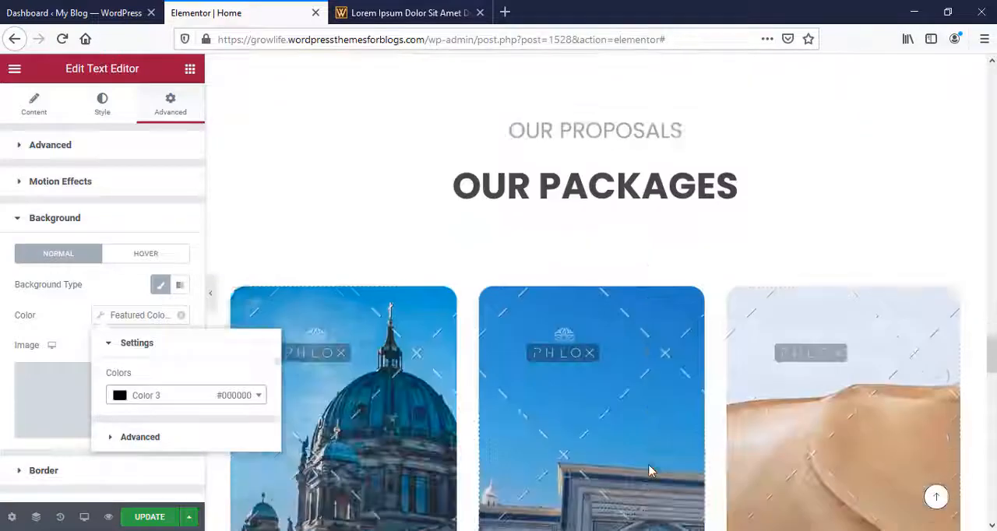
{"action": "left_click", "coordinate": [563, 121]}
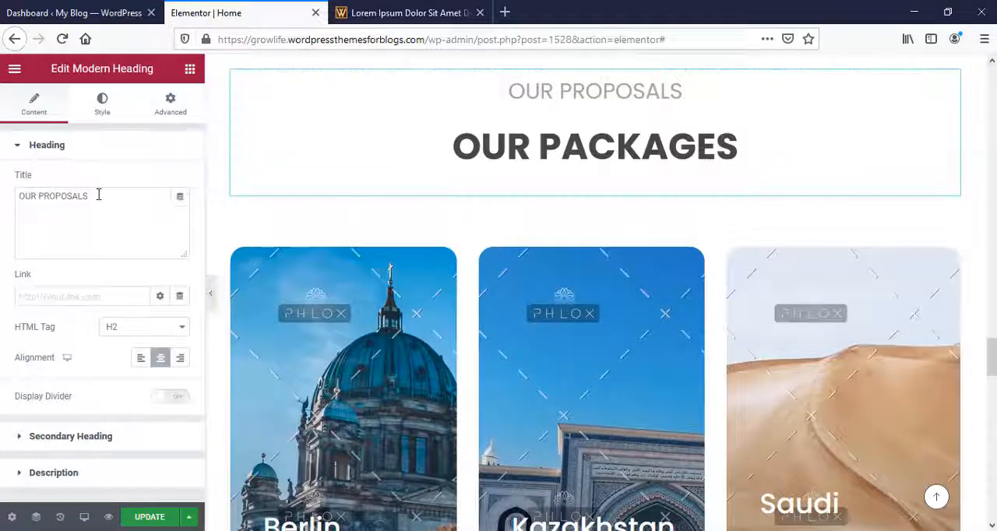
{"action": "left_click_drag", "start_coordinate": [98, 196], "coordinate": [17, 197]}
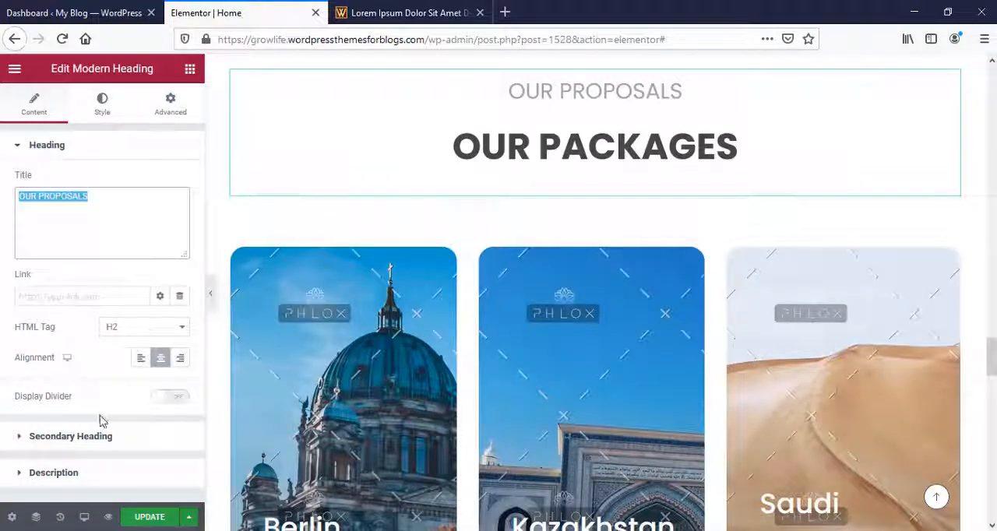
{"action": "left_click", "coordinate": [19, 437]}
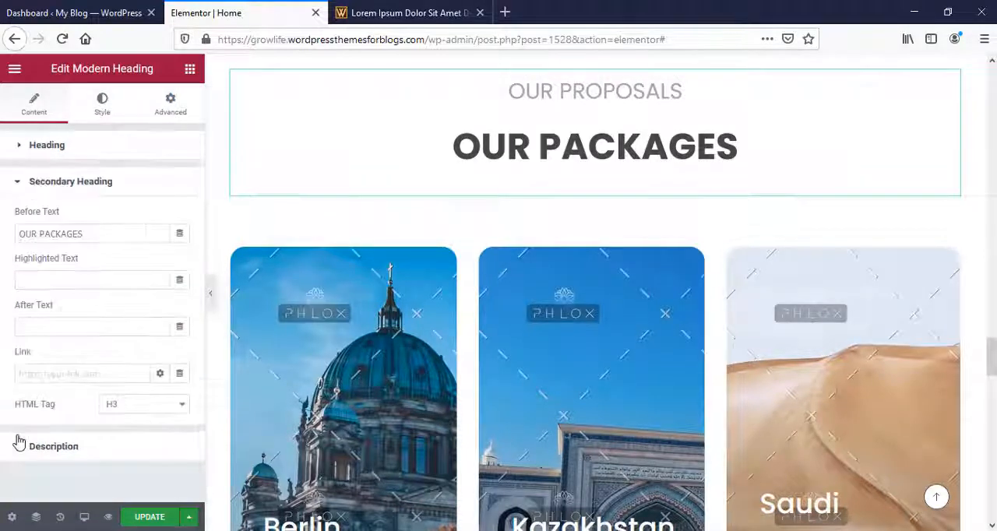
{"action": "left_click_drag", "start_coordinate": [27, 230], "coordinate": [2, 236]}
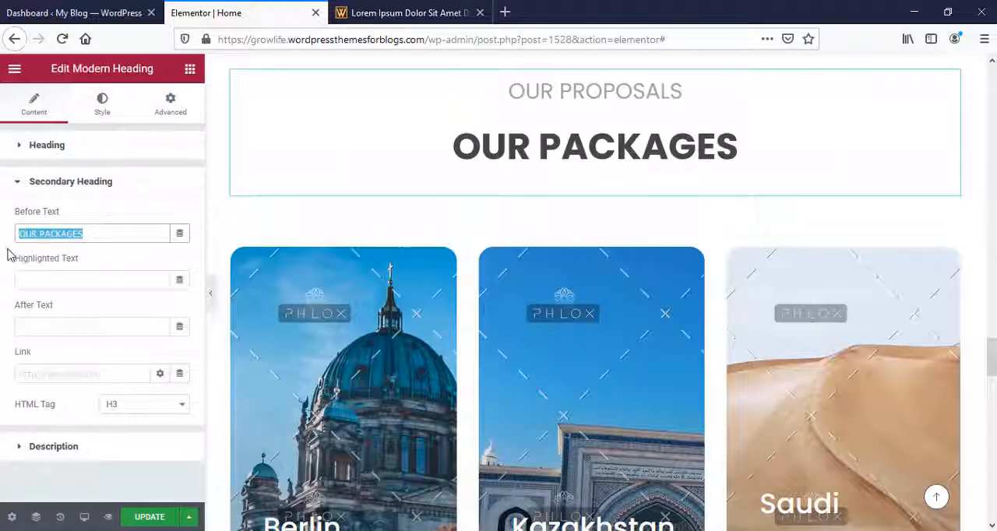
- Replace the Berlin package card's background image with the photo of the couple on a yellow scooter among palm trees
{"action": "left_click", "coordinate": [621, 217]}
{"action": "scroll", "coordinate": [623, 258], "scroll_direction": "down", "scroll_amount": 2}
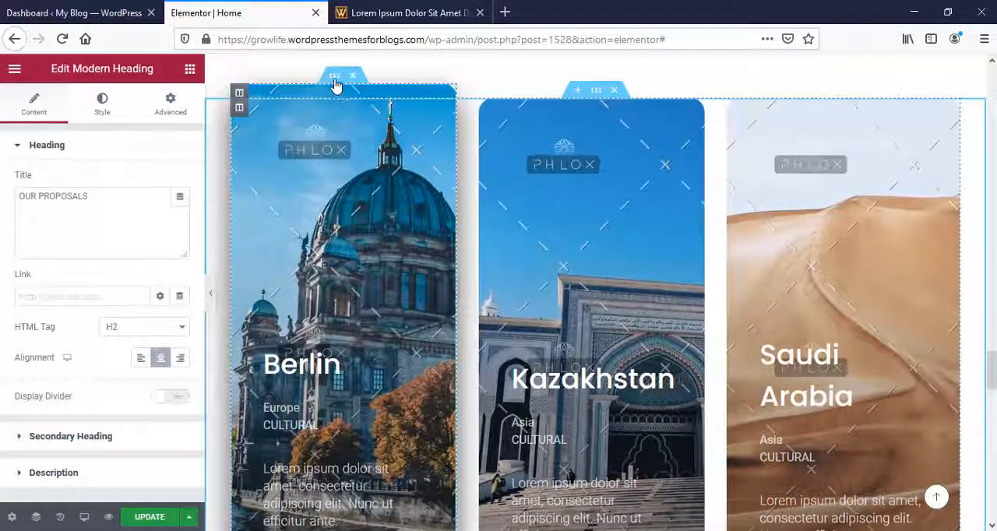
{"action": "left_click", "coordinate": [335, 78]}
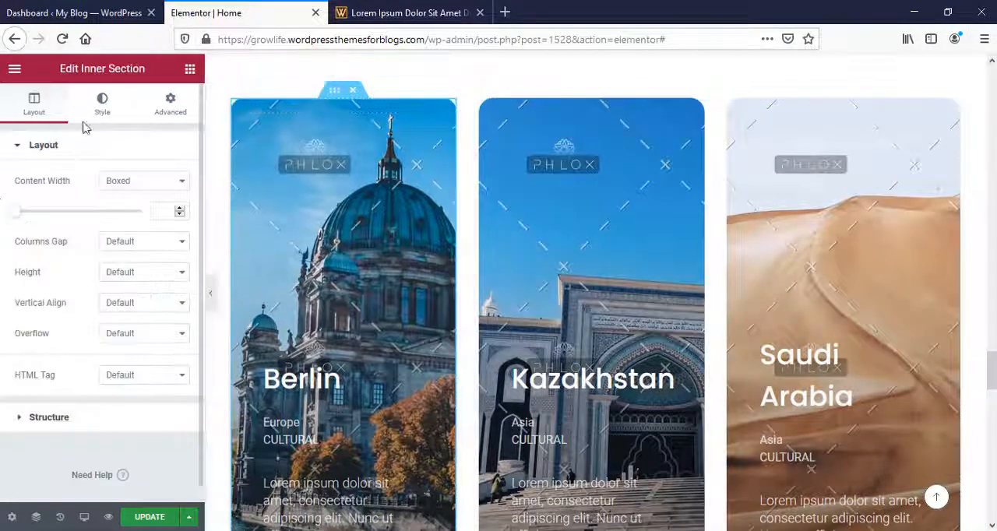
{"action": "left_click", "coordinate": [106, 104]}
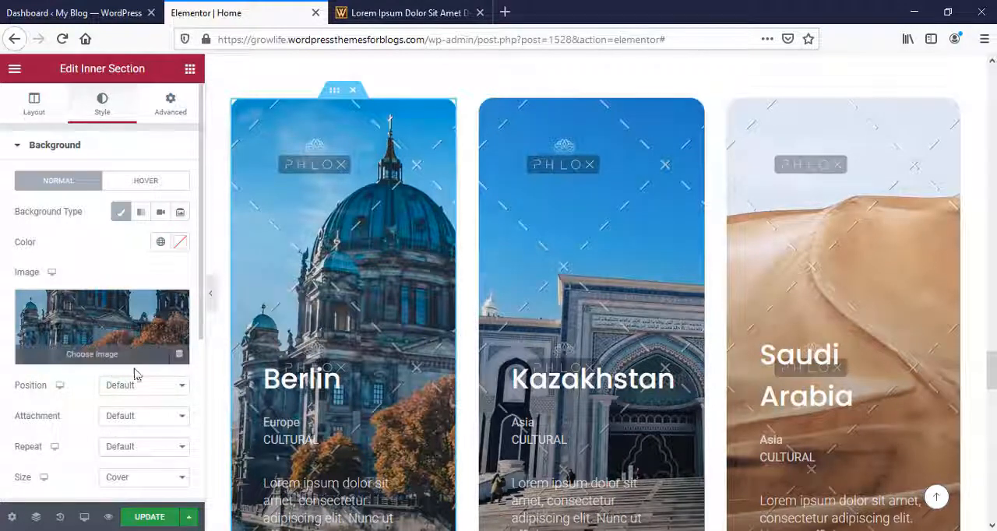
{"action": "left_click", "coordinate": [90, 335]}
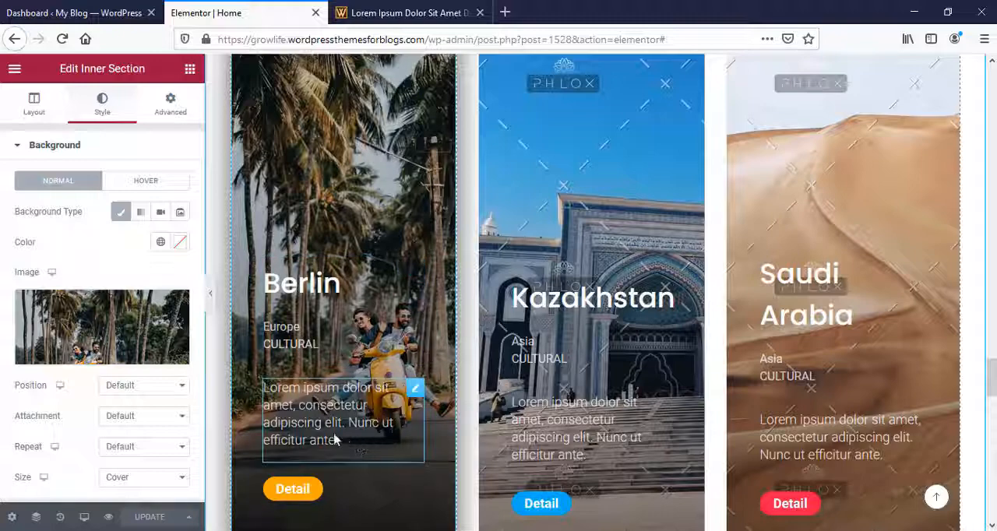
- Look over the remaining package cards and the footer, and view the site's WordPress dashboard with its admin sections
{"action": "scroll", "coordinate": [337, 451], "scroll_direction": "down", "scroll_amount": 2}
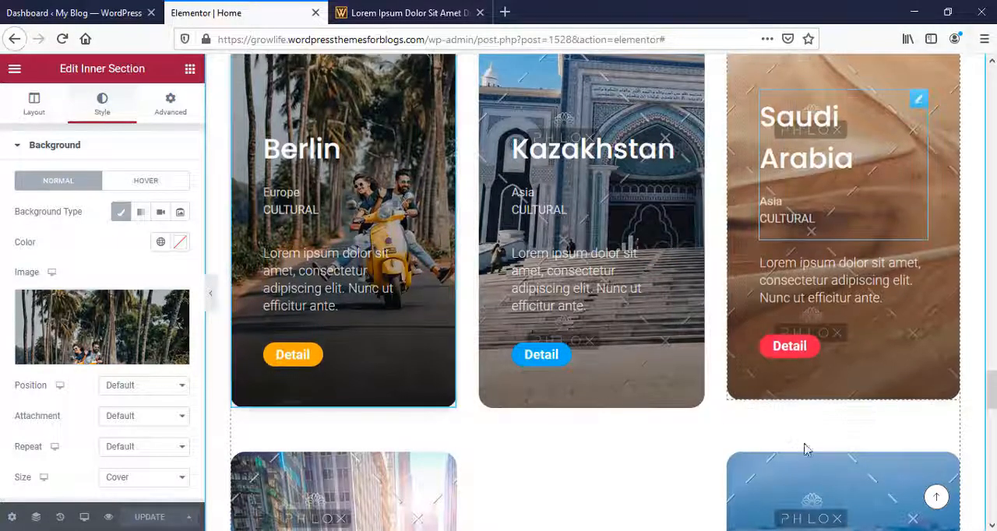
{"action": "scroll", "coordinate": [500, 348], "scroll_direction": "down", "scroll_amount": 15}
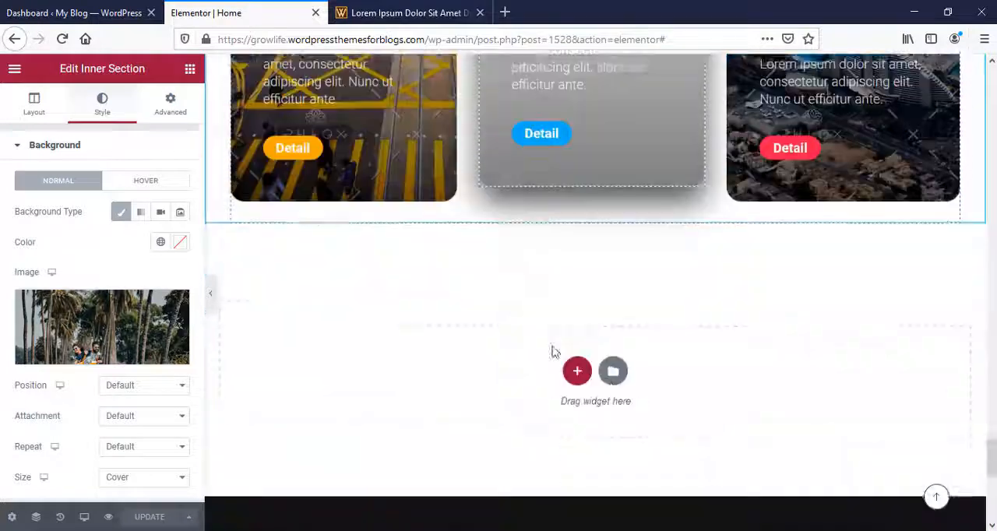
{"action": "scroll", "coordinate": [803, 415], "scroll_direction": "down", "scroll_amount": 2}
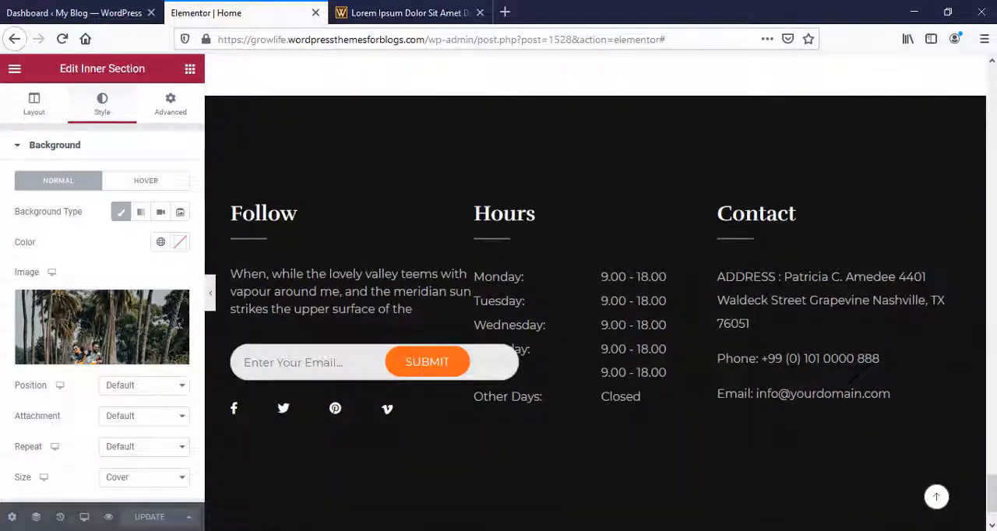
{"action": "left_click", "coordinate": [10, 6]}
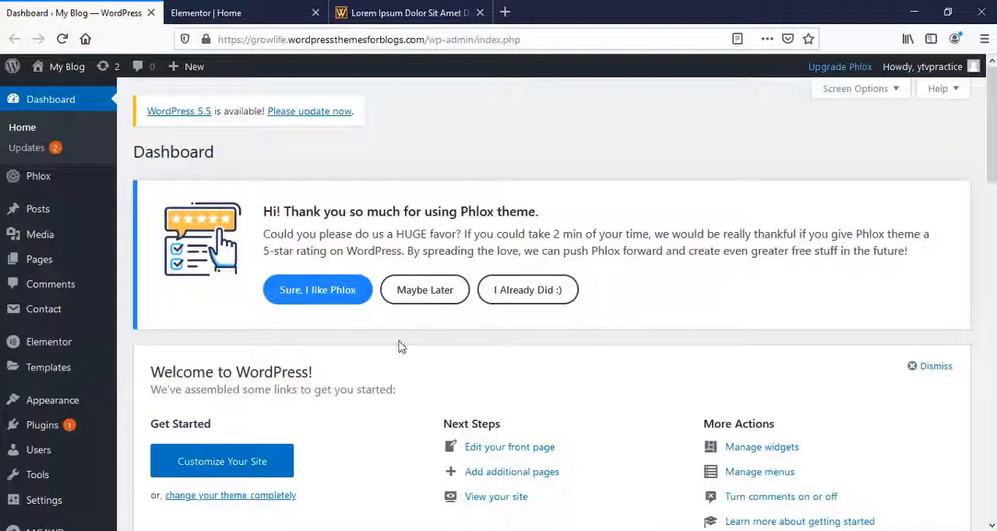
{"action": "mouse_move", "coordinate": [43, 405]}
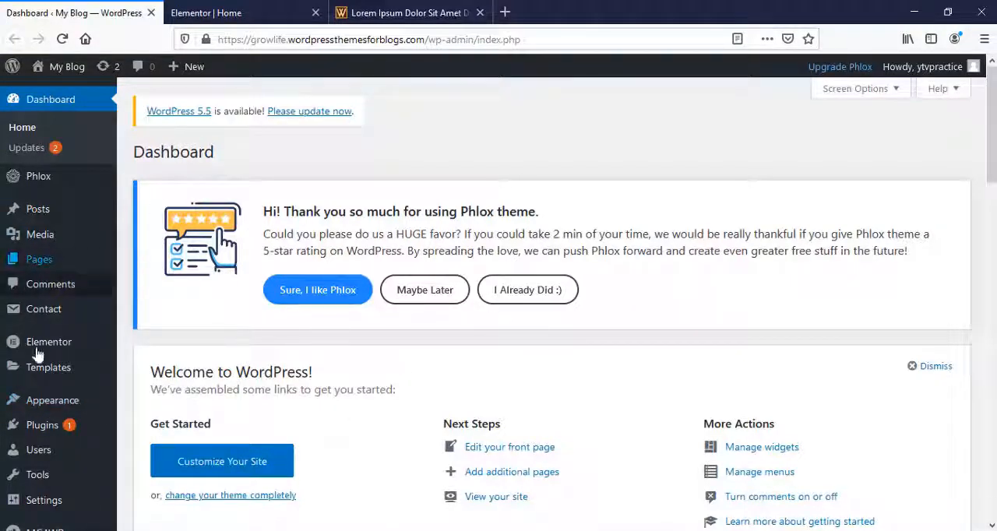
{"action": "mouse_move", "coordinate": [70, 321]}
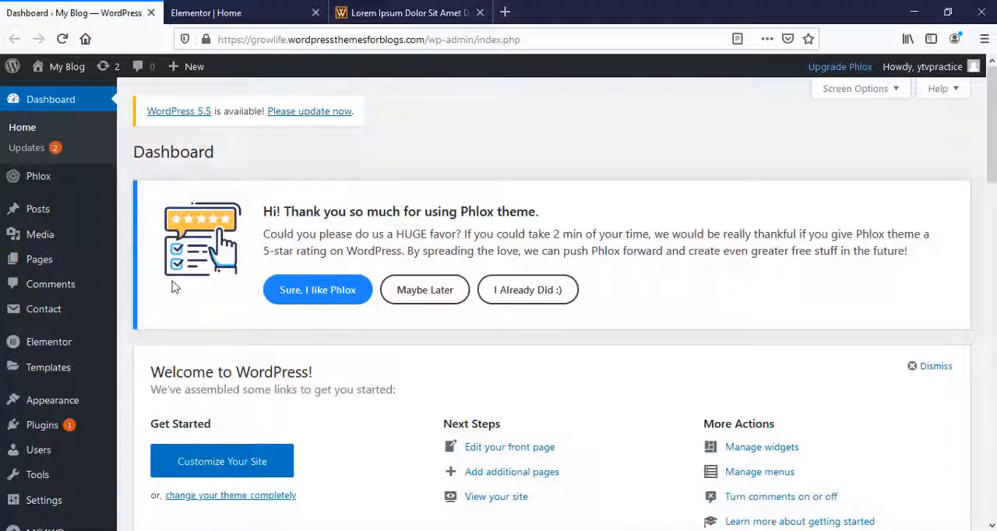
{"action": "key", "text": "ctrl+Tab"}
- Review the edited Home page from the package cards up to the Travel header and back down to the Arizona section
{"action": "scroll", "coordinate": [685, 310], "scroll_direction": "up", "scroll_amount": 10}
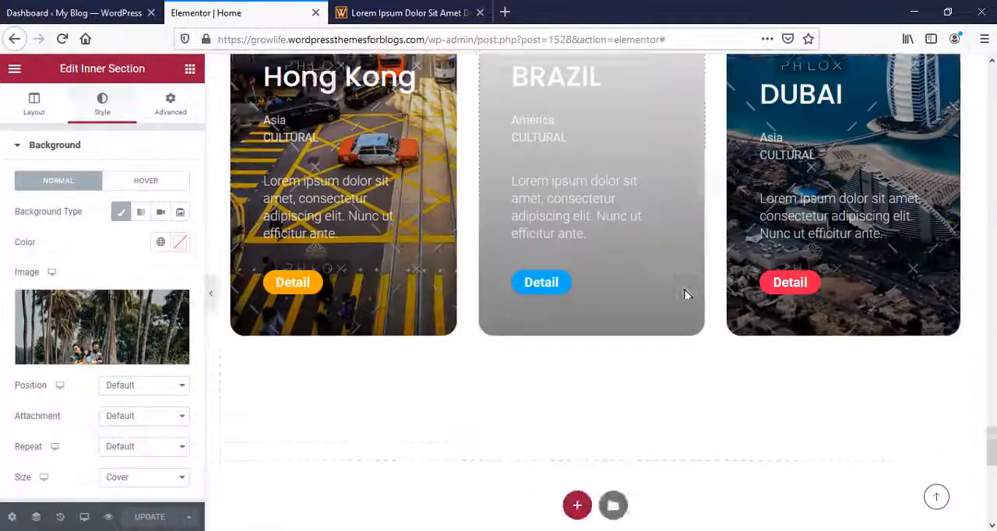
{"action": "scroll", "coordinate": [686, 293], "scroll_direction": "down", "scroll_amount": 5}
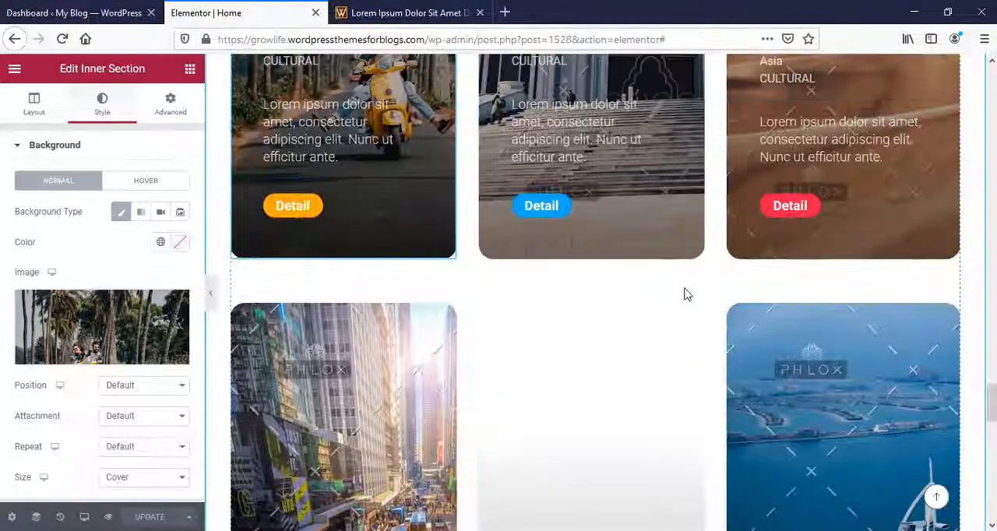
{"action": "scroll", "coordinate": [686, 293], "scroll_direction": "up", "scroll_amount": 10}
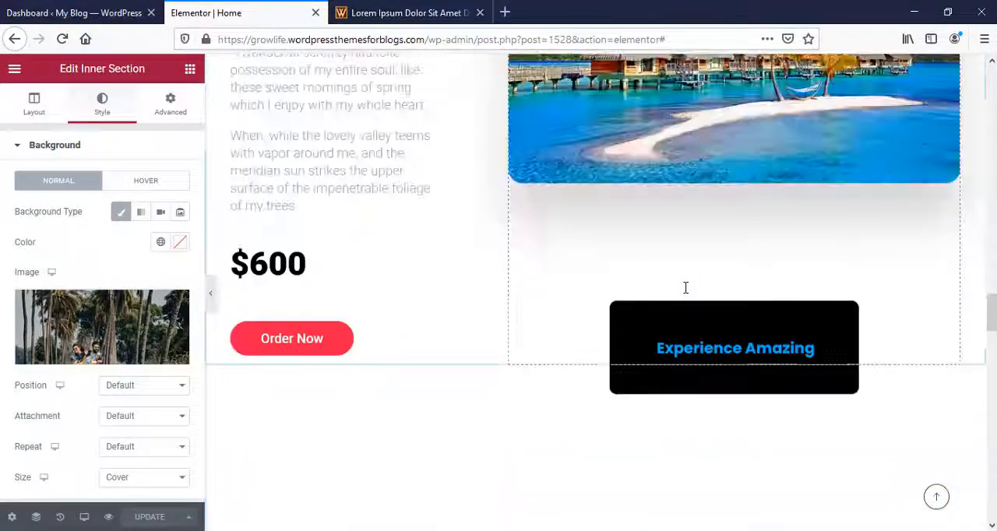
{"action": "scroll", "coordinate": [685, 294], "scroll_direction": "up", "scroll_amount": 8}
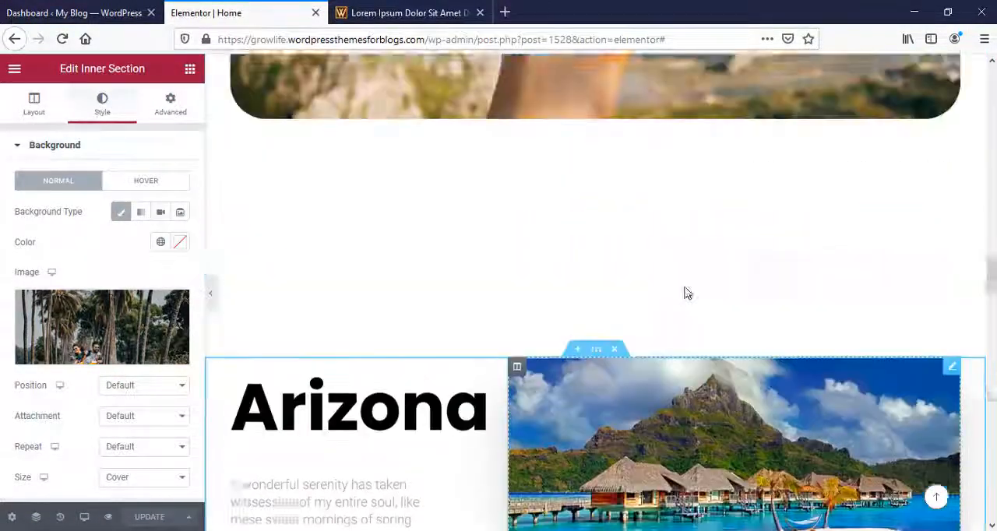
{"action": "scroll", "coordinate": [685, 294], "scroll_direction": "up", "scroll_amount": 8}
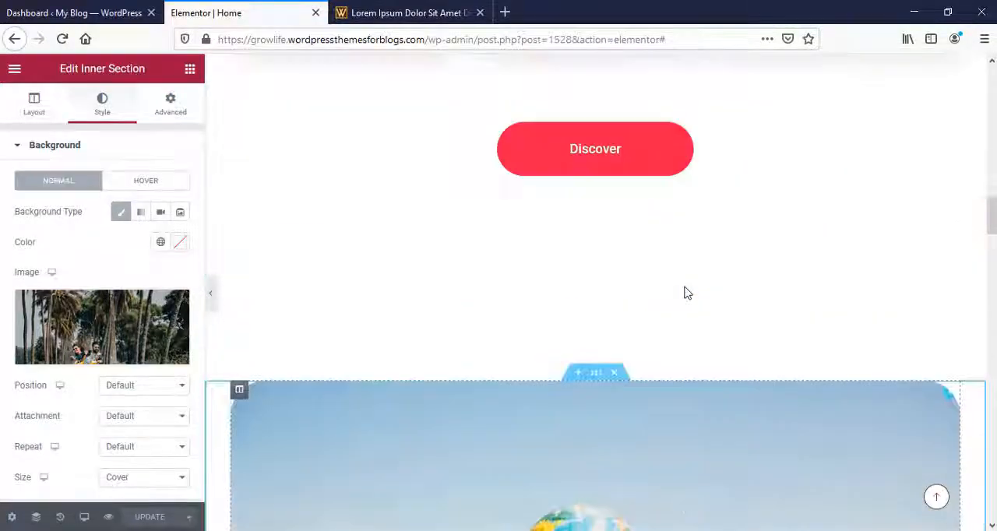
{"action": "scroll", "coordinate": [685, 294], "scroll_direction": "up", "scroll_amount": 10}
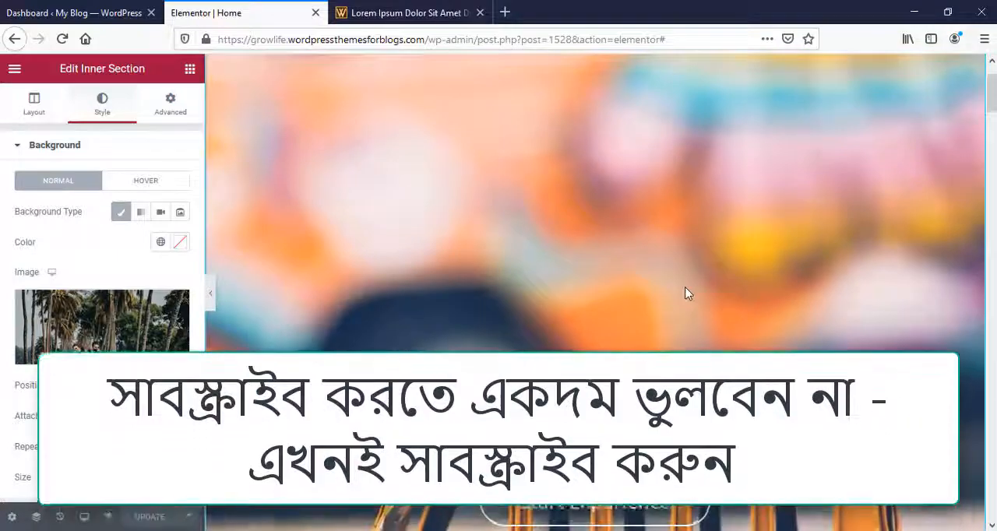
{"action": "scroll", "coordinate": [686, 293], "scroll_direction": "up", "scroll_amount": 5}
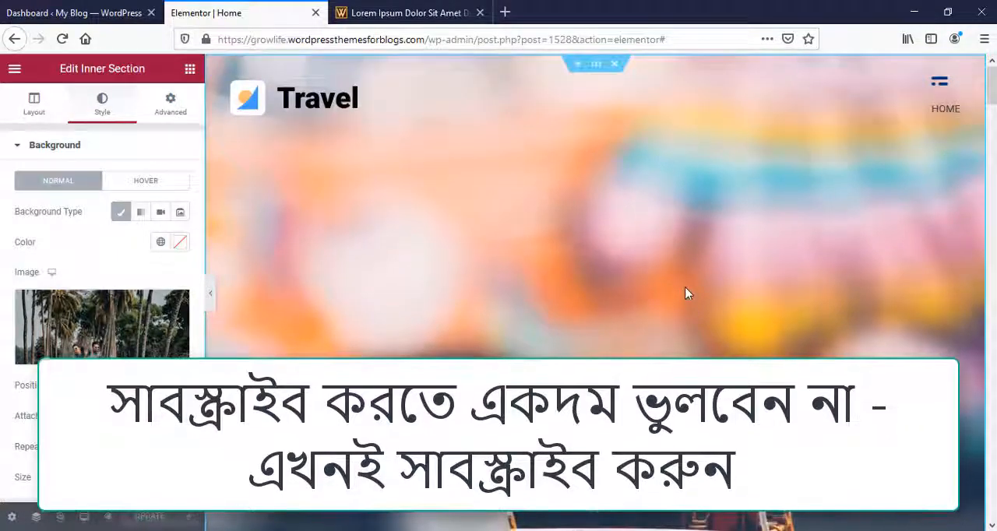
{"action": "scroll", "coordinate": [672, 287], "scroll_direction": "down", "scroll_amount": 2}
{"action": "scroll", "coordinate": [672, 287], "scroll_direction": "down", "scroll_amount": 8}
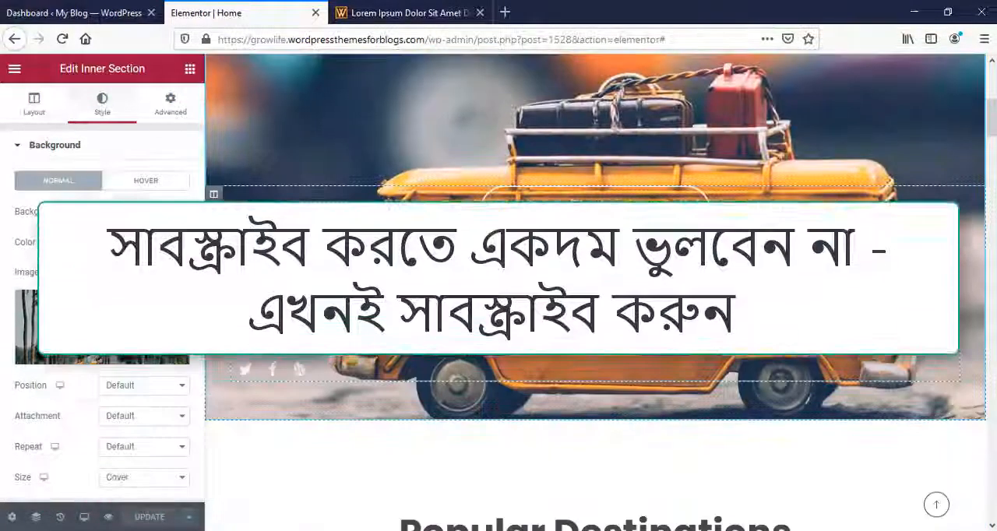
{"action": "scroll", "coordinate": [674, 350], "scroll_direction": "down", "scroll_amount": 4}
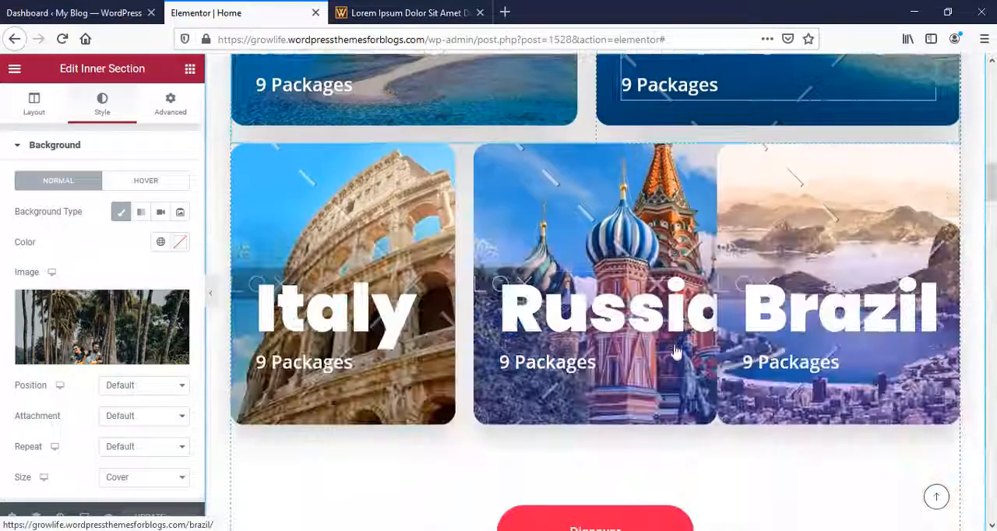
{"action": "scroll", "coordinate": [674, 351], "scroll_direction": "down", "scroll_amount": 5}
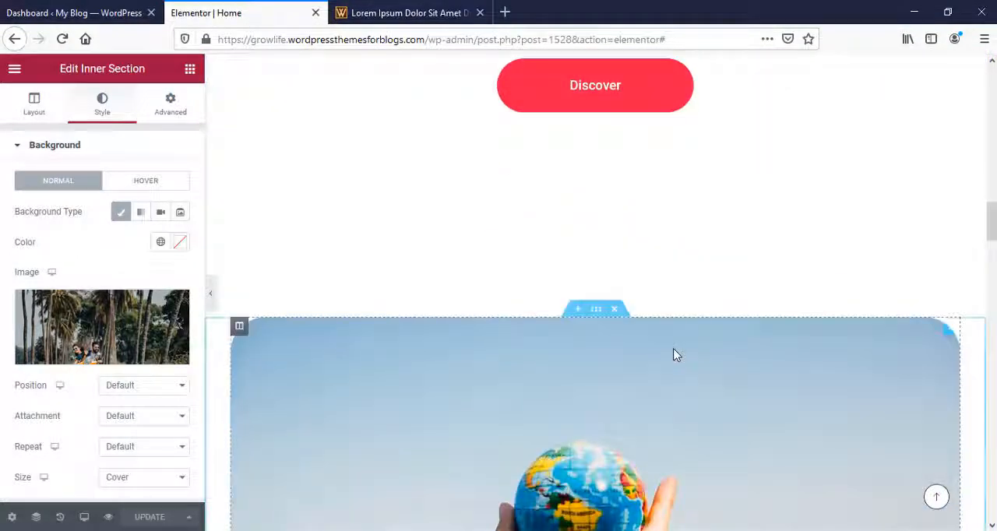
{"action": "scroll", "coordinate": [674, 354], "scroll_direction": "down", "scroll_amount": 8}
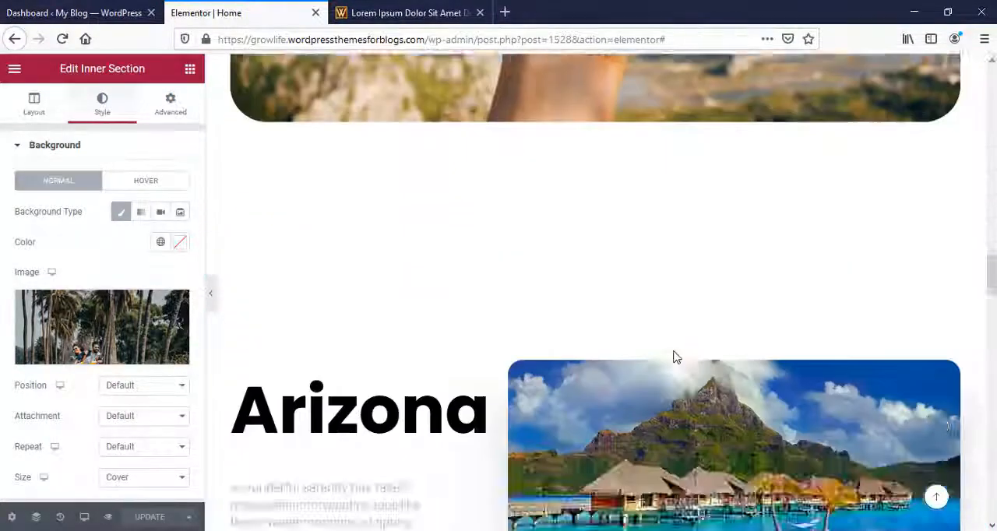